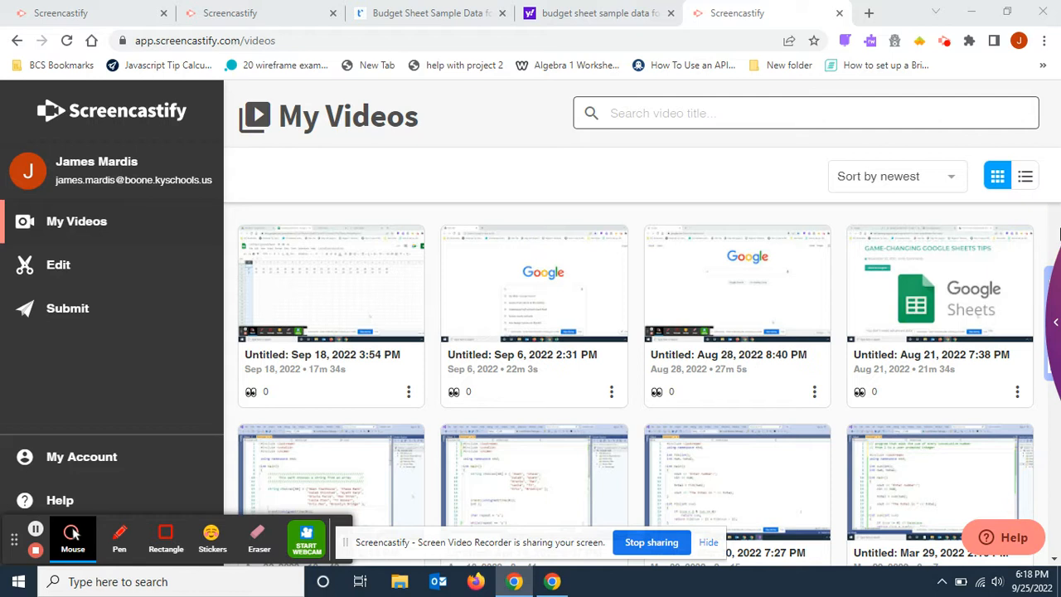
- Search Google in a new tab for "budget sheet sample data for google sheets and excel"
{"action": "left_click", "coordinate": [503, 14]}
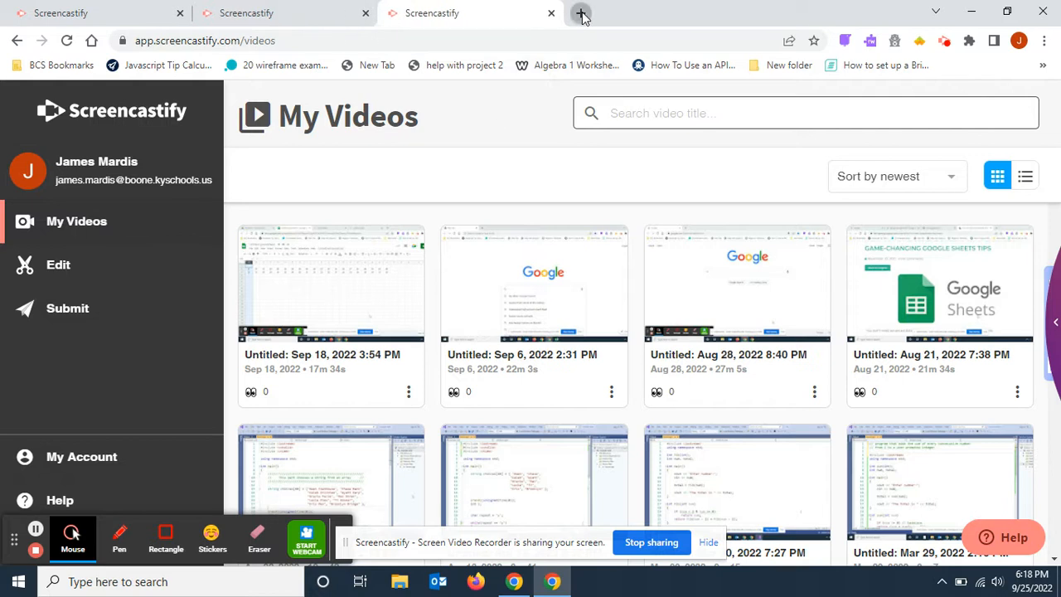
{"action": "left_click", "coordinate": [582, 15]}
{"action": "left_click", "coordinate": [366, 330]}
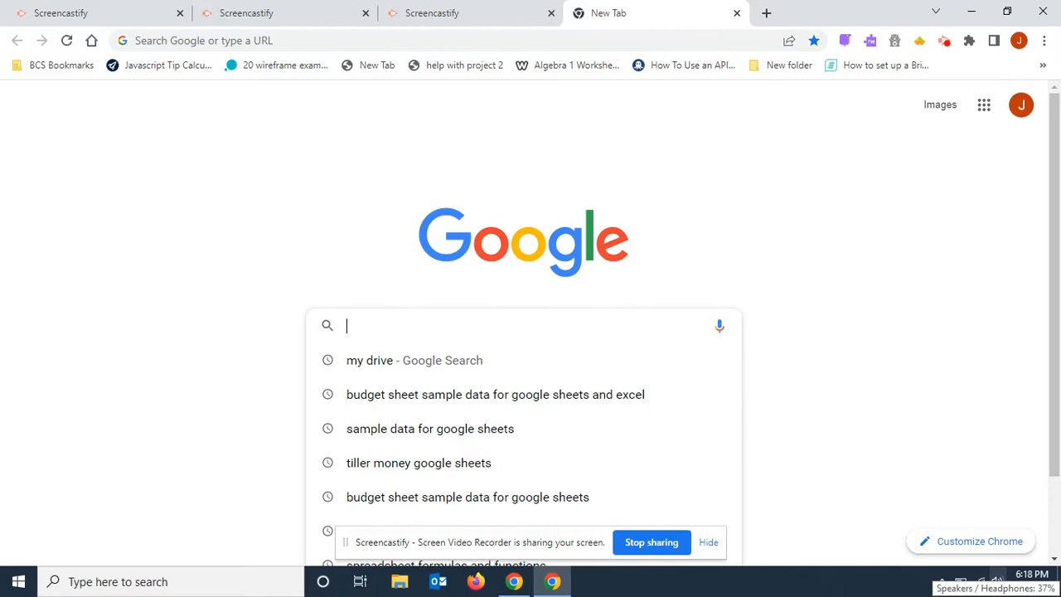
{"action": "type", "text": "budget "}
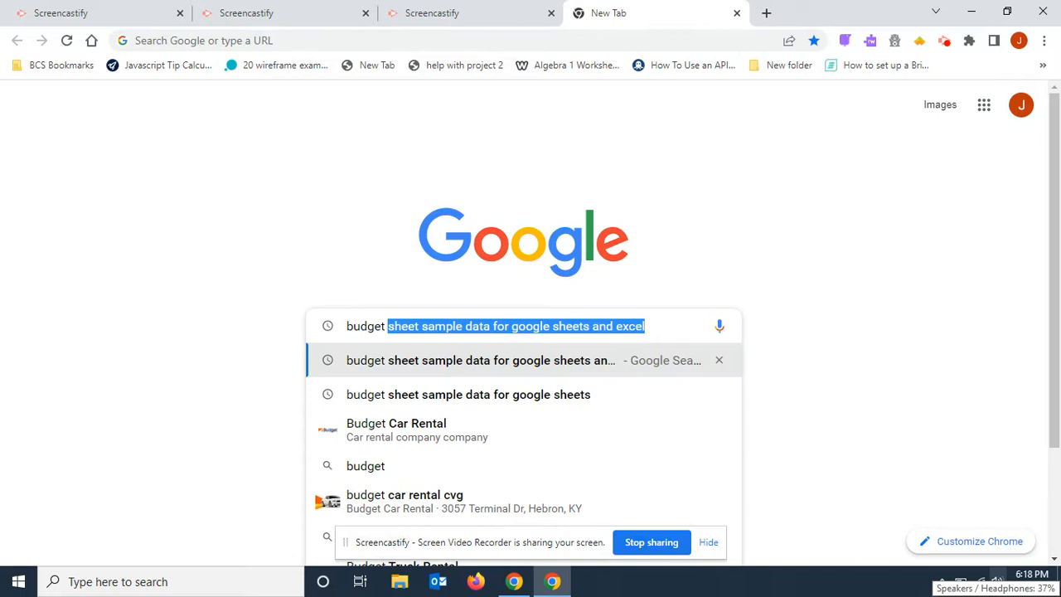
{"action": "type", "text": "sheet sampl"}
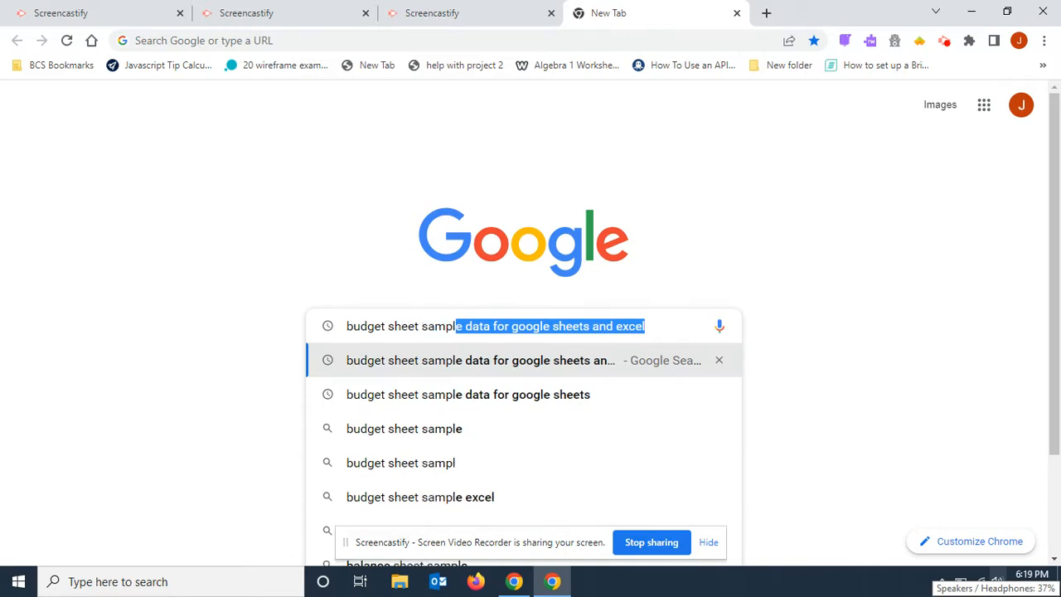
{"action": "type", "text": "e"}
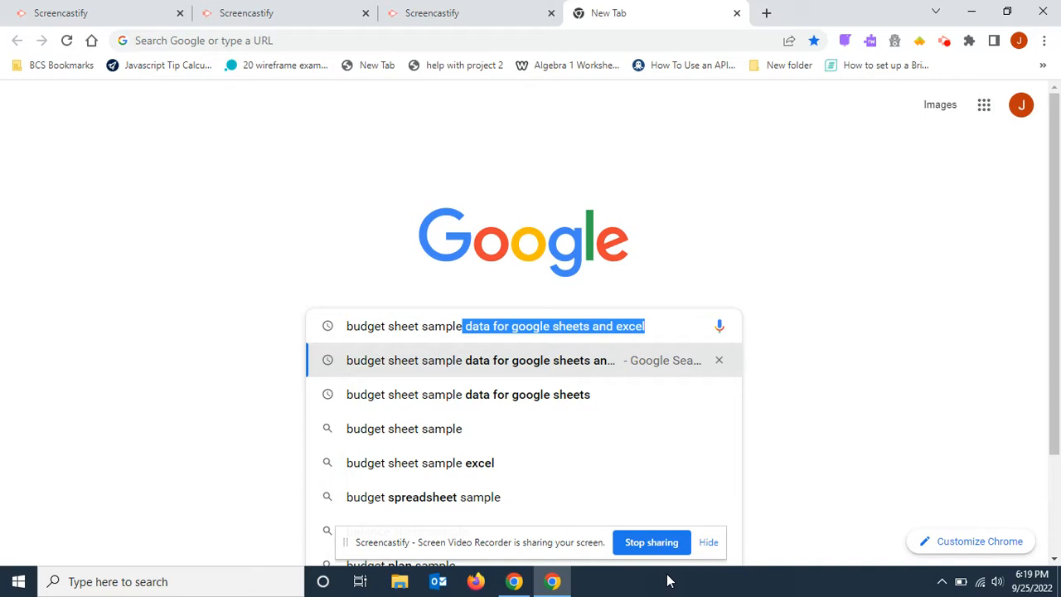
{"action": "key", "text": "Return"}
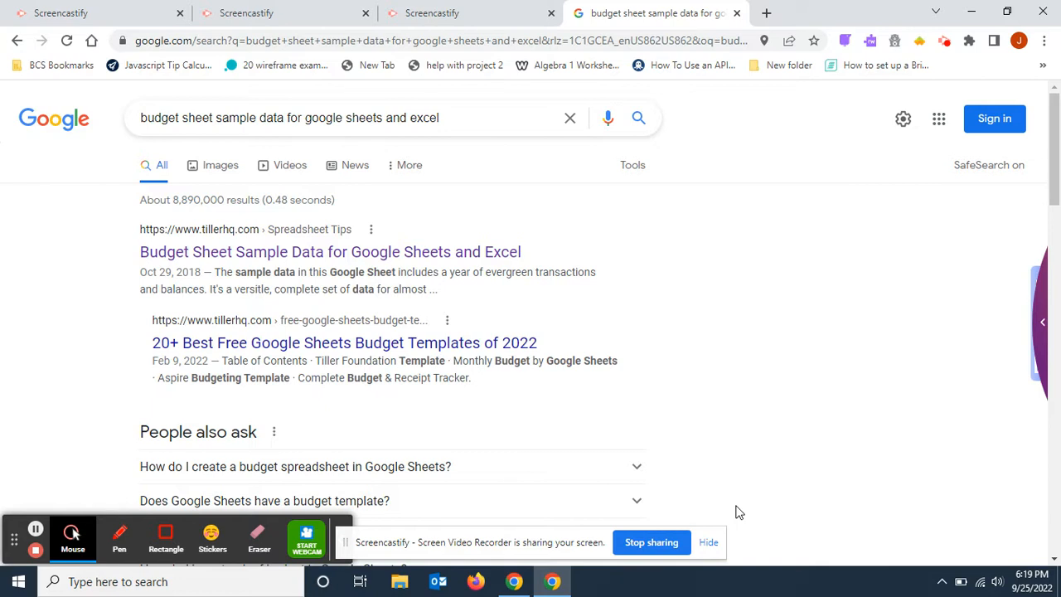
- Open Tiller's "Budget Sheet Sample Data for Google Sheets and Excel" article and go to its Sample Transaction Data section
{"action": "left_click", "coordinate": [363, 258]}
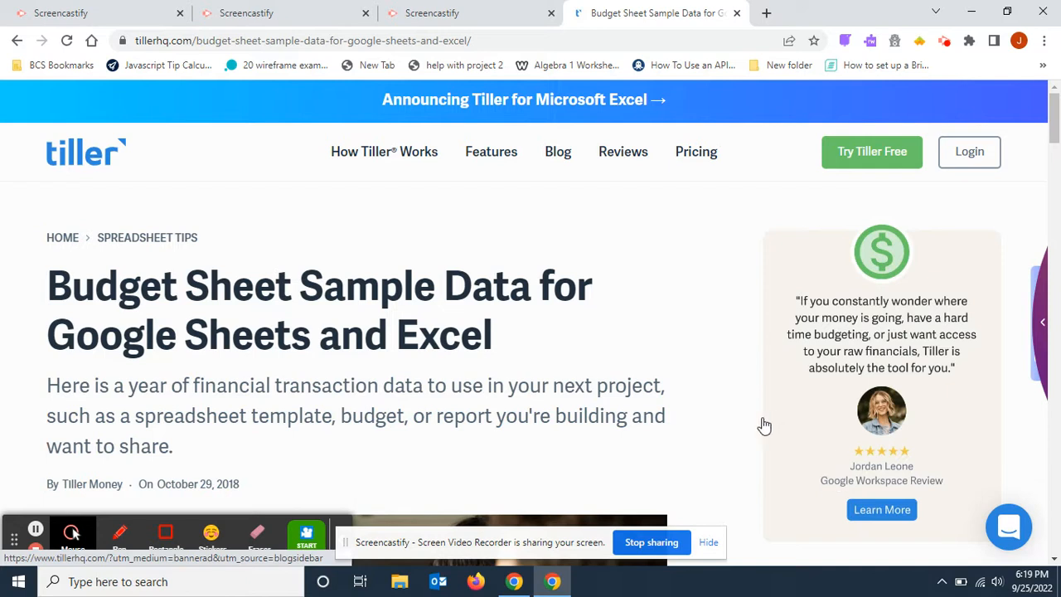
{"action": "scroll", "coordinate": [738, 421], "scroll_direction": "down", "scroll_amount": 4}
{"action": "scroll", "coordinate": [739, 421], "scroll_direction": "down", "scroll_amount": 2}
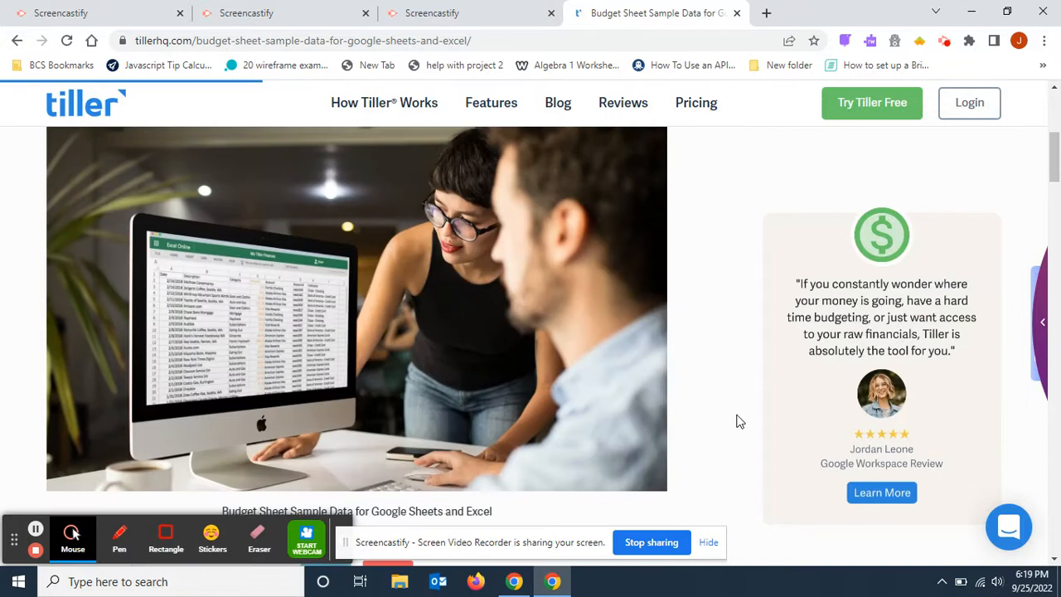
{"action": "scroll", "coordinate": [739, 422], "scroll_direction": "down", "scroll_amount": 8}
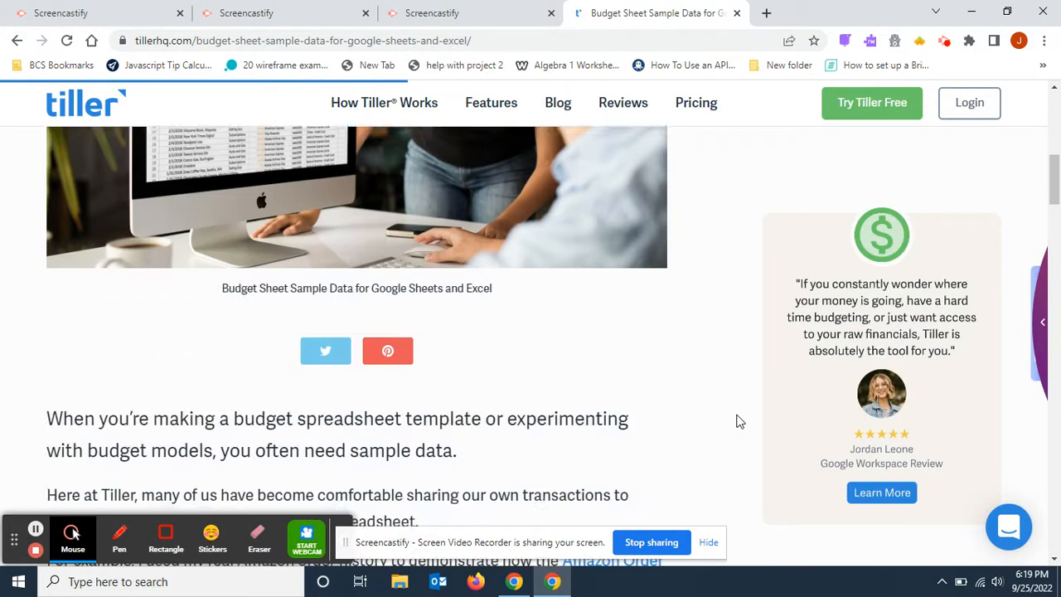
{"action": "scroll", "coordinate": [739, 421], "scroll_direction": "down", "scroll_amount": 2}
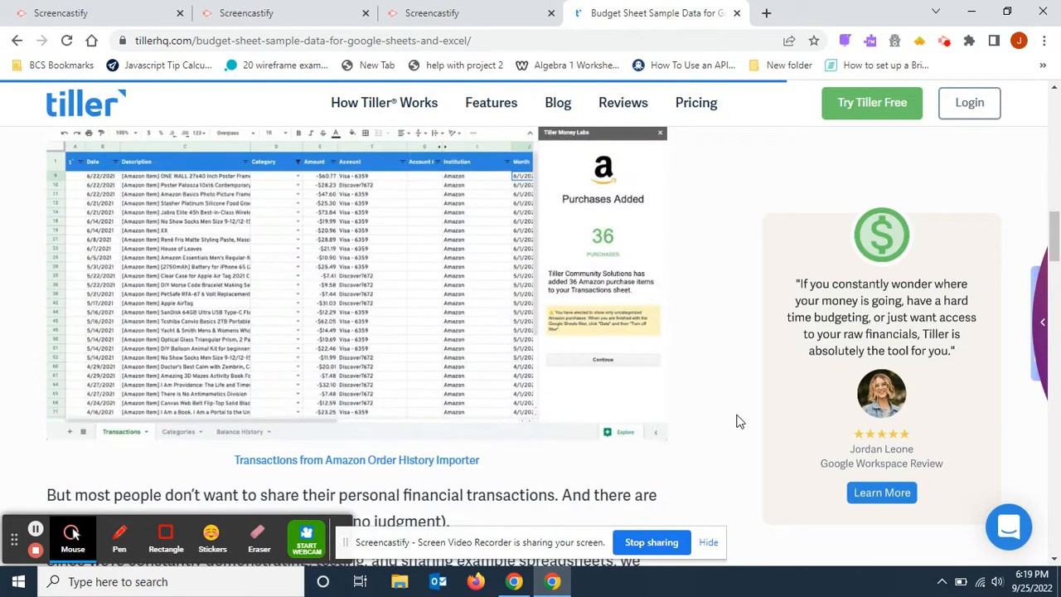
{"action": "scroll", "coordinate": [739, 421], "scroll_direction": "down", "scroll_amount": 7}
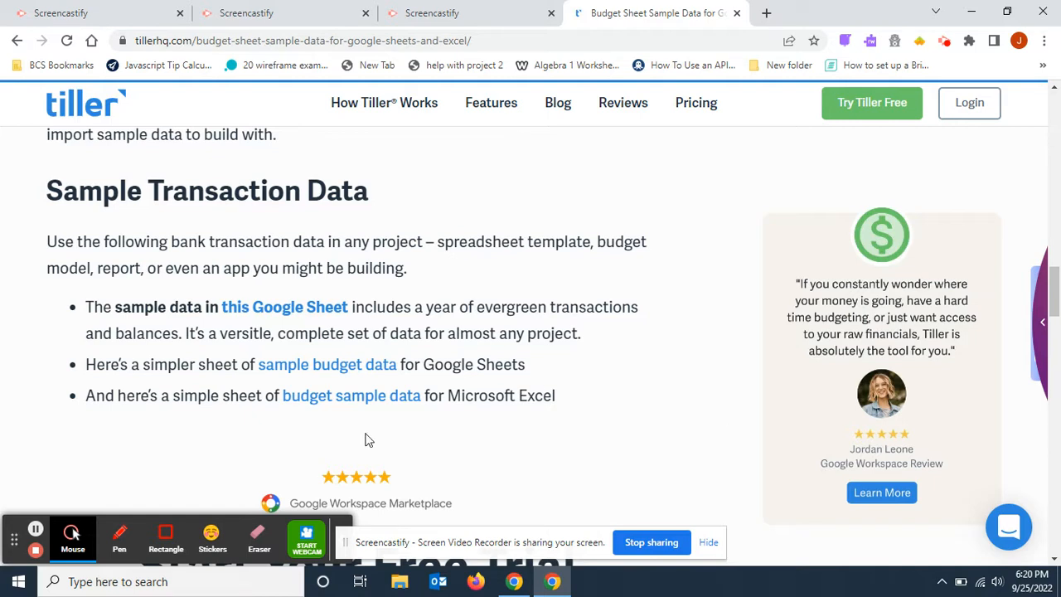
- Open the simpler sample budget data sheet for Google Sheets linked in the article
{"action": "left_click_drag", "start_coordinate": [348, 315], "coordinate": [221, 308]}
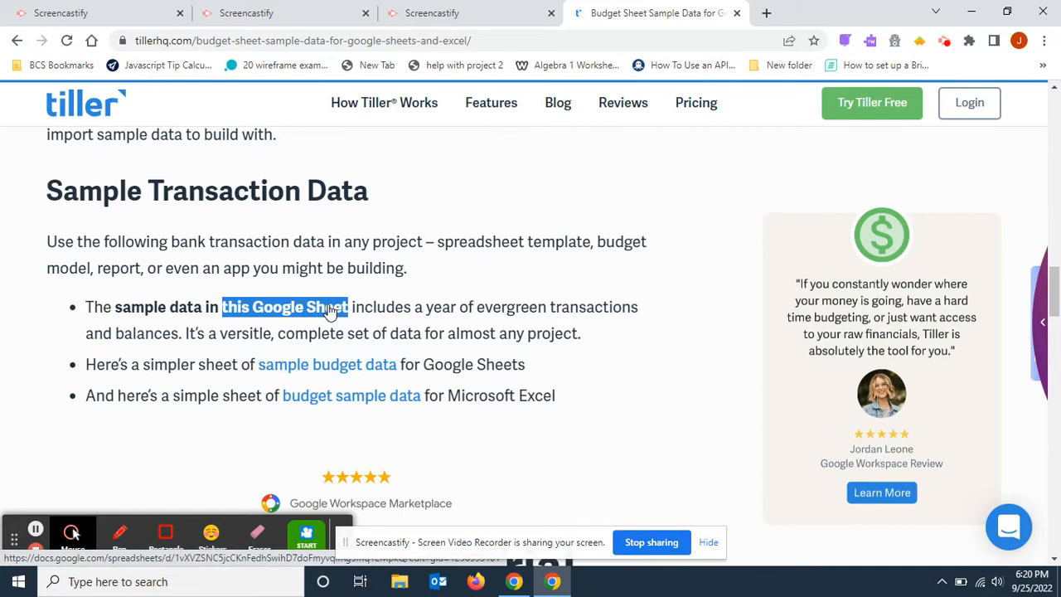
{"action": "left_click_drag", "start_coordinate": [398, 365], "coordinate": [258, 365]}
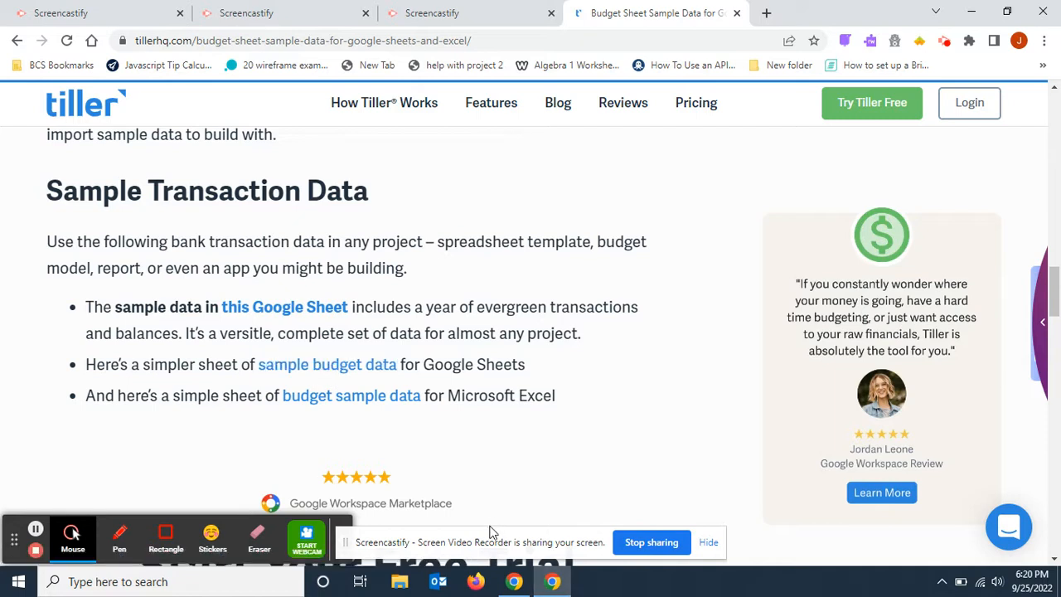
{"action": "double_click", "coordinate": [346, 366]}
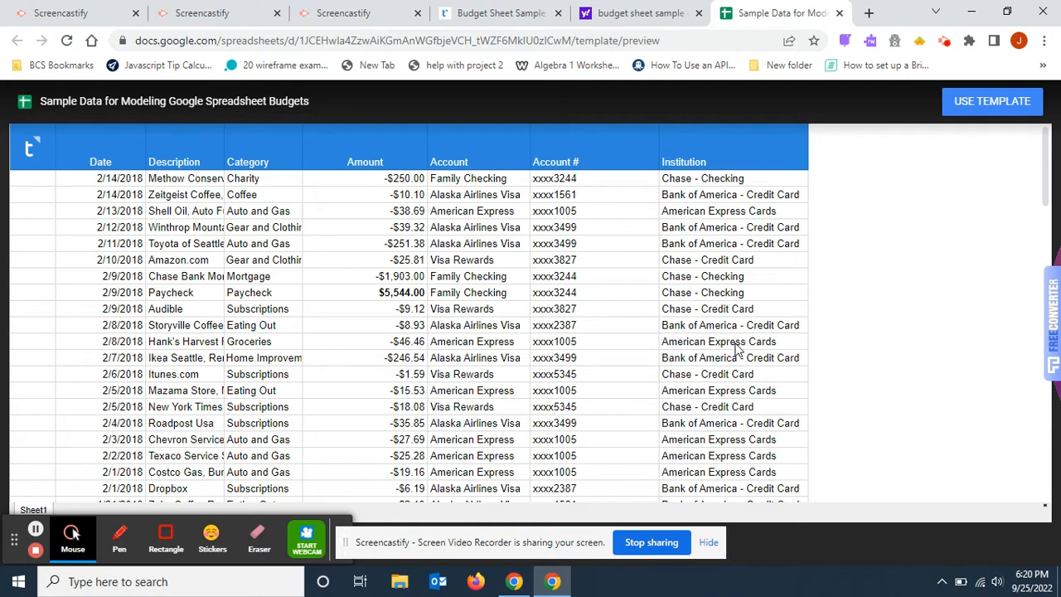
- Look over the previewed budget sample data and create an editable copy from the template
{"action": "scroll", "coordinate": [784, 346], "scroll_direction": "down", "scroll_amount": 1}
{"action": "scroll", "coordinate": [784, 346], "scroll_direction": "down", "scroll_amount": 18}
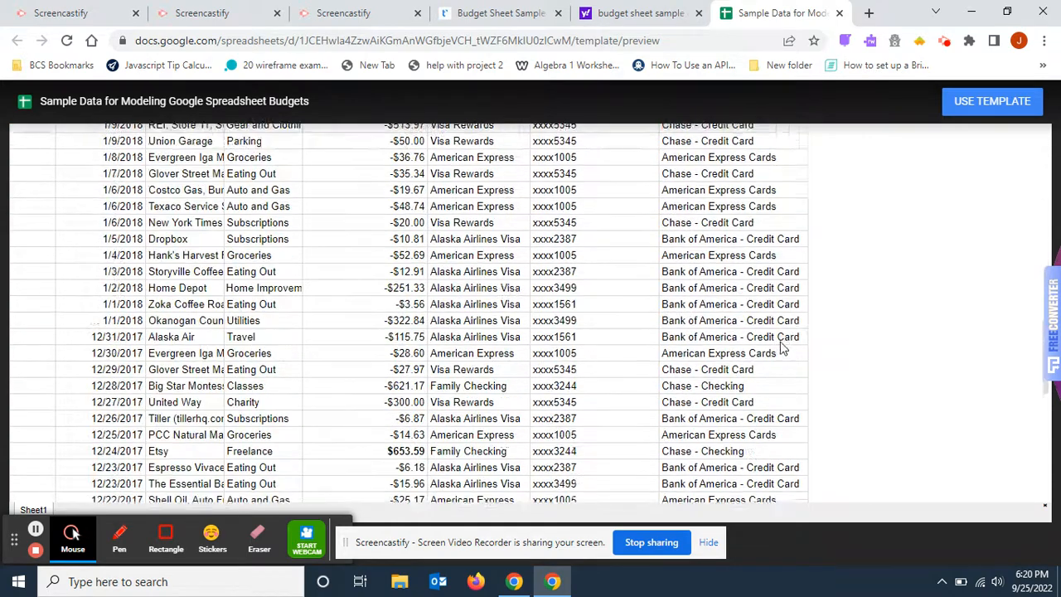
{"action": "scroll", "coordinate": [784, 346], "scroll_direction": "up", "scroll_amount": 20}
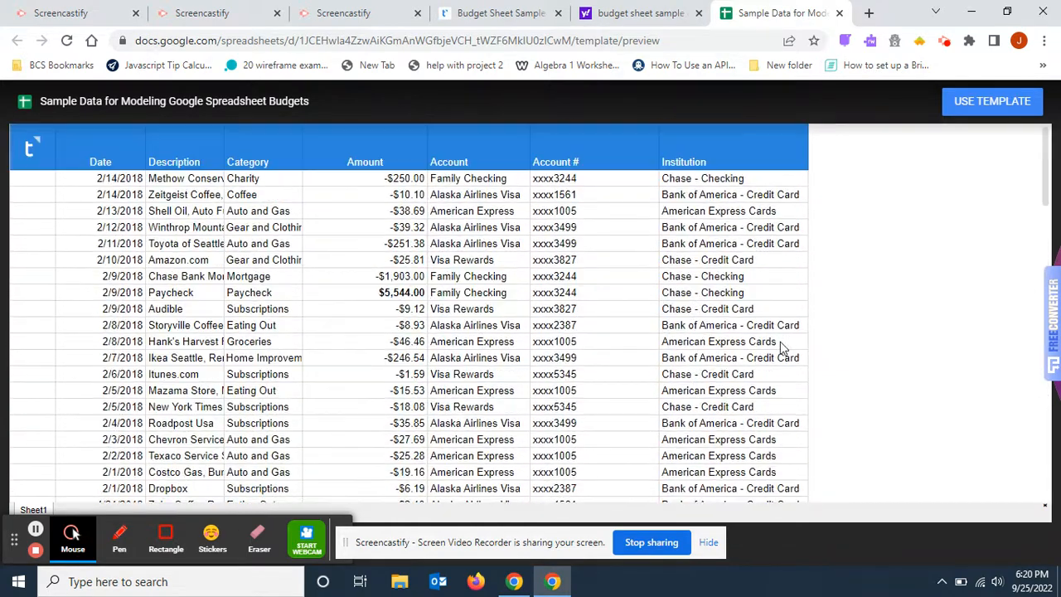
{"action": "left_click", "coordinate": [981, 105]}
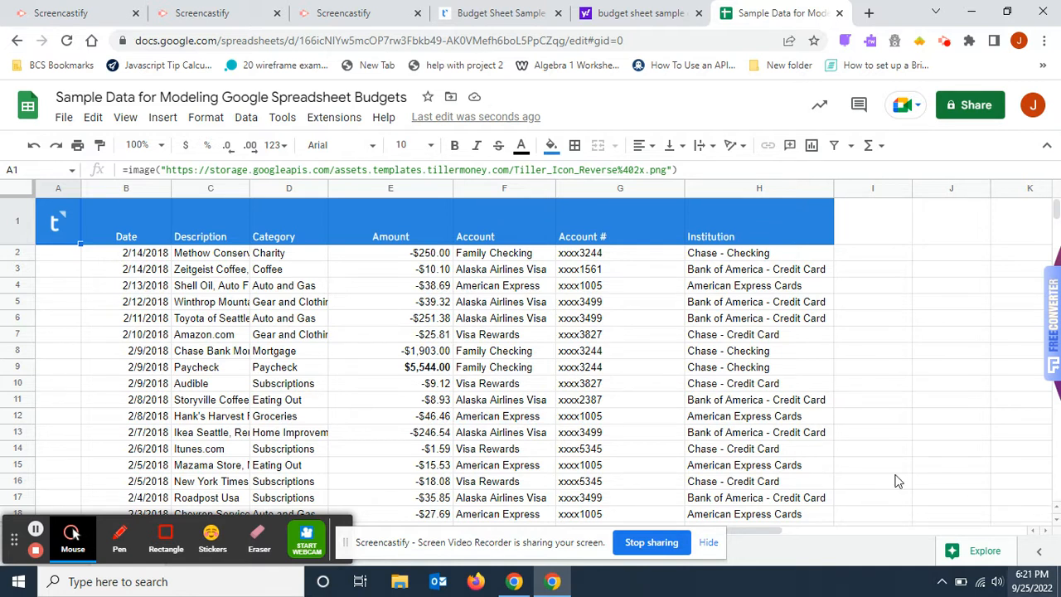
- Look through the transaction rows of the copied sheet to see its dates, categories, amounts and accounts
{"action": "scroll", "coordinate": [825, 465], "scroll_direction": "down", "scroll_amount": 5}
{"action": "scroll", "coordinate": [816, 414], "scroll_direction": "down", "scroll_amount": 18}
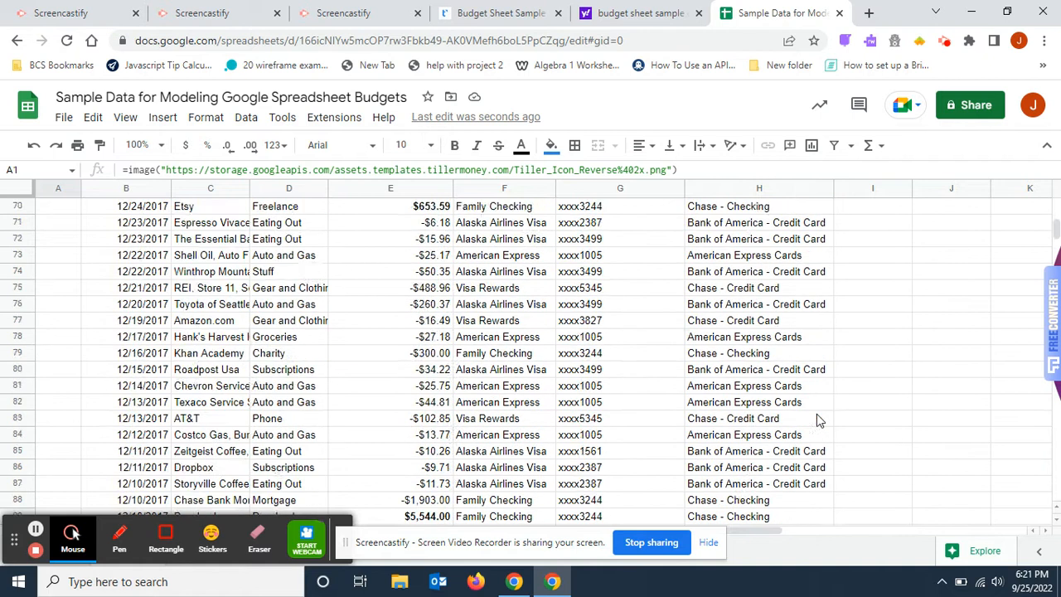
{"action": "scroll", "coordinate": [817, 415], "scroll_direction": "up", "scroll_amount": 20}
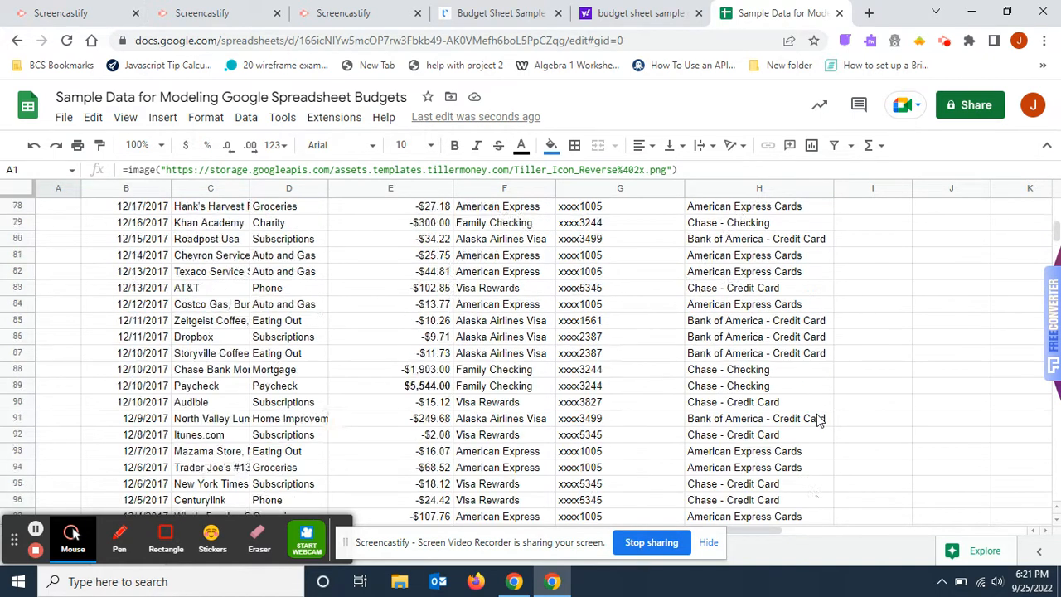
{"action": "scroll", "coordinate": [816, 418], "scroll_direction": "up", "scroll_amount": 3}
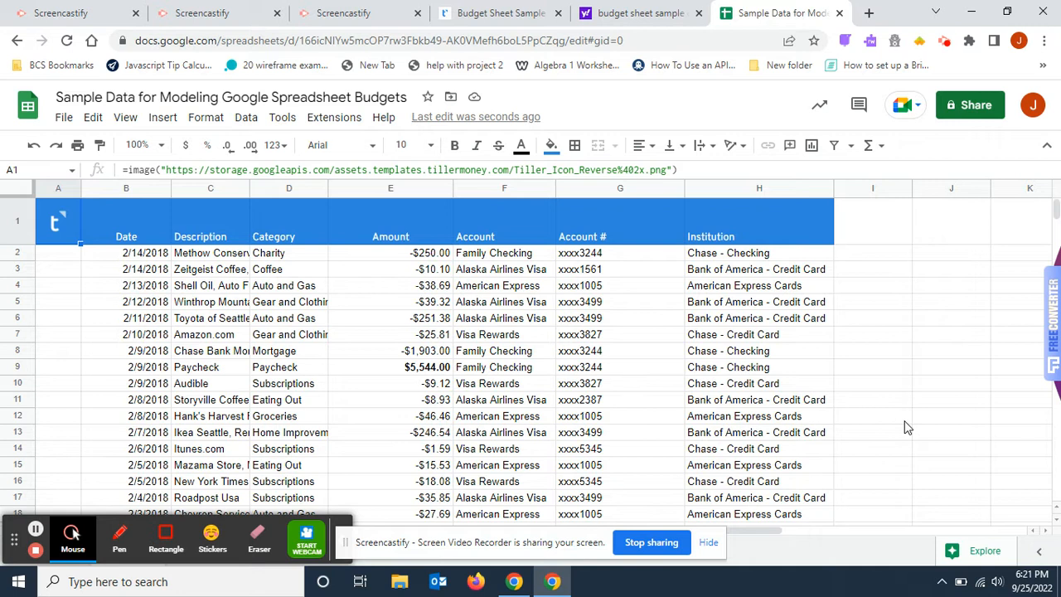
{"action": "scroll", "coordinate": [903, 420], "scroll_direction": "down", "scroll_amount": 2}
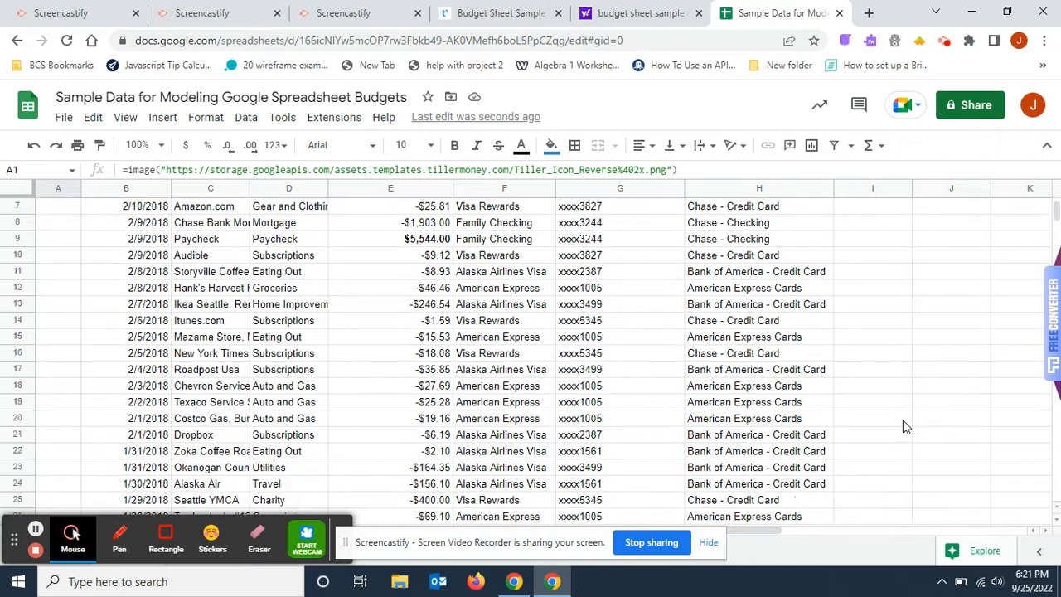
{"action": "scroll", "coordinate": [902, 419], "scroll_direction": "up", "scroll_amount": 2}
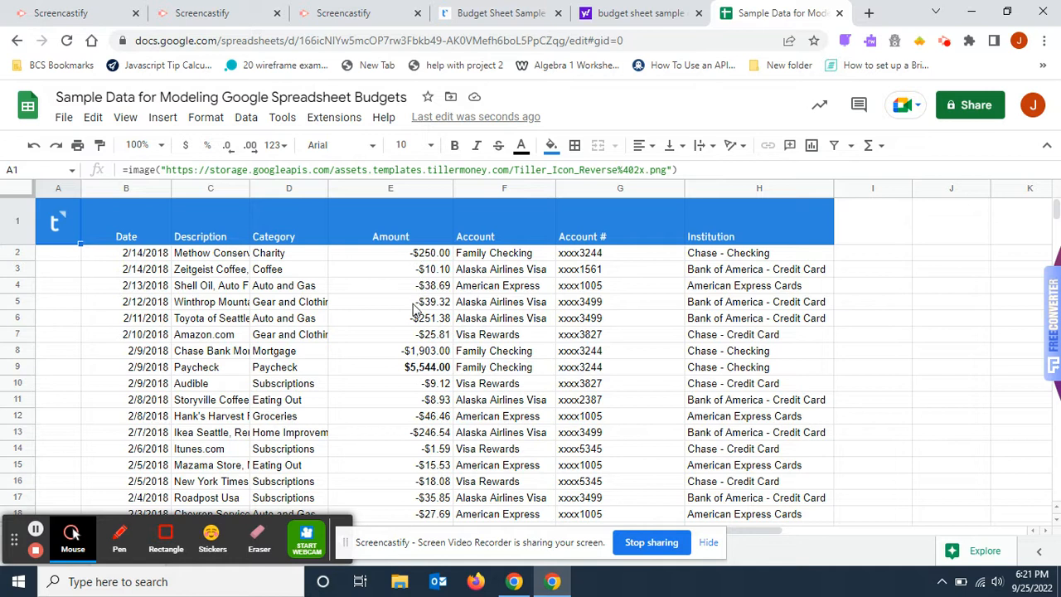
- Examine the amount, category and account of the paycheck transaction in row 9
{"action": "left_click", "coordinate": [427, 372]}
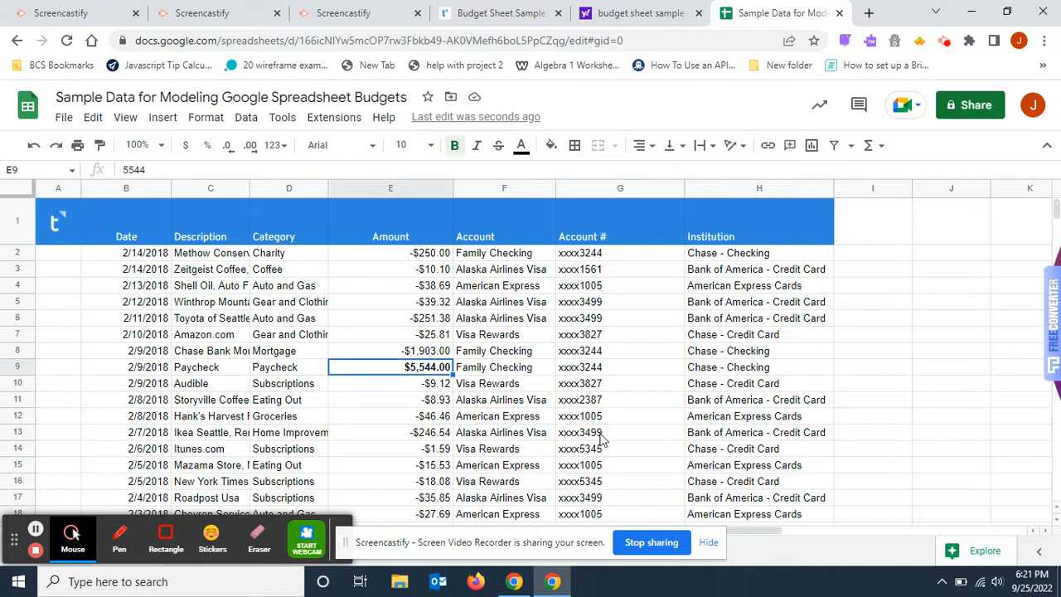
{"action": "left_click", "coordinate": [270, 369]}
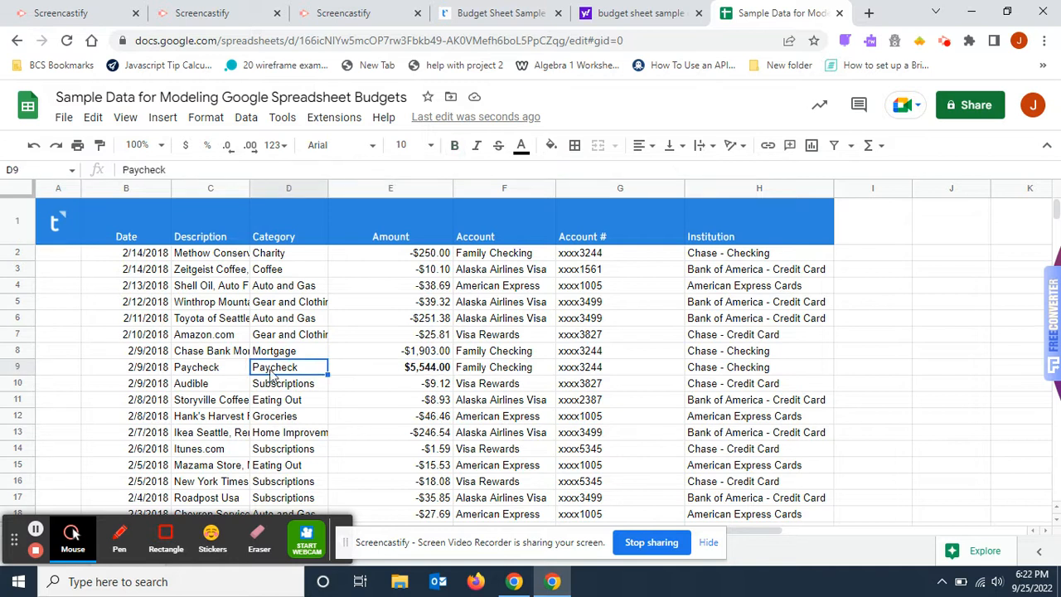
{"action": "left_click", "coordinate": [487, 368]}
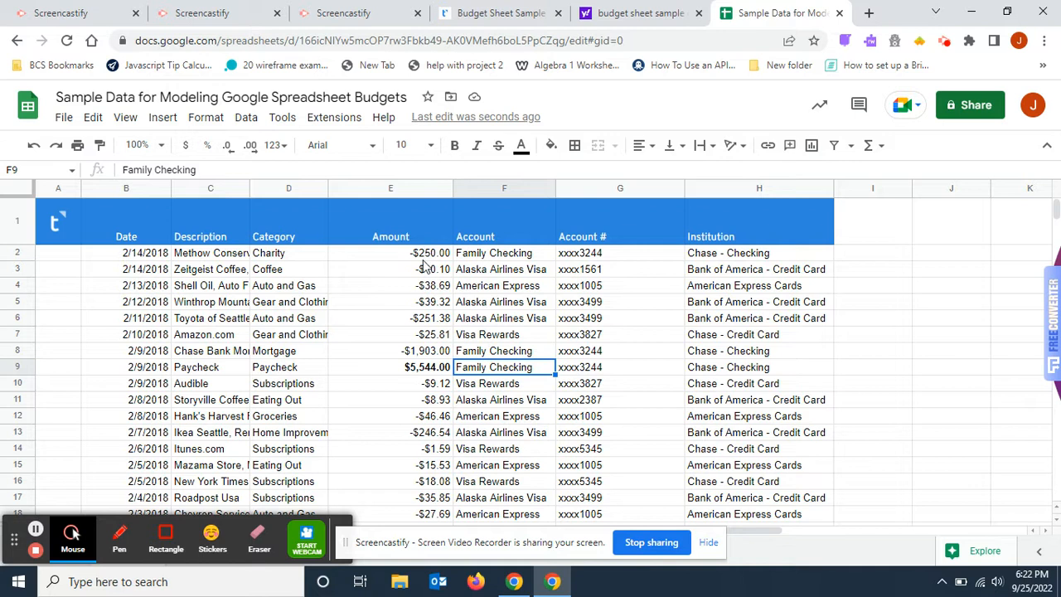
{"action": "left_click", "coordinate": [429, 373]}
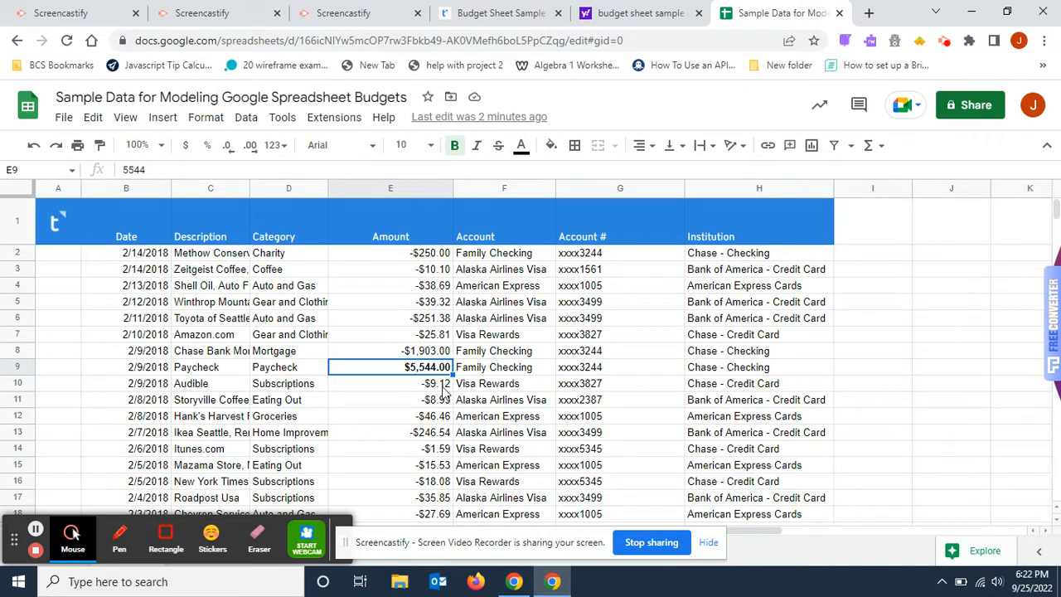
- Examine the other income entries in the Amount column: the Etsy freelance payment in row 39 and the paycheck in row 48
{"action": "scroll", "coordinate": [442, 391], "scroll_direction": "down", "scroll_amount": 1}
{"action": "scroll", "coordinate": [443, 391], "scroll_direction": "down", "scroll_amount": 8}
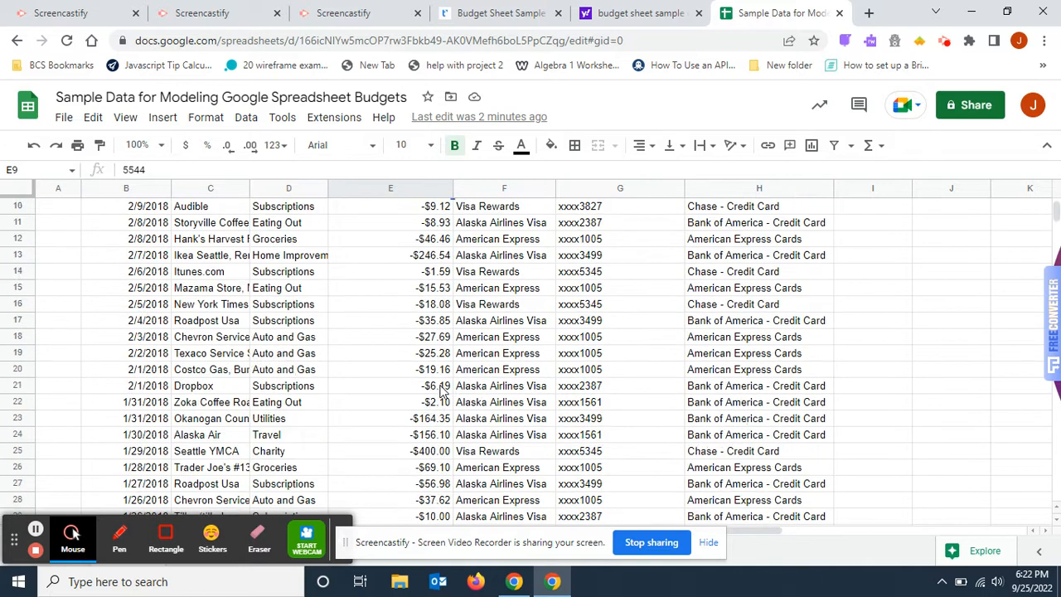
{"action": "scroll", "coordinate": [443, 391], "scroll_direction": "down", "scroll_amount": 1}
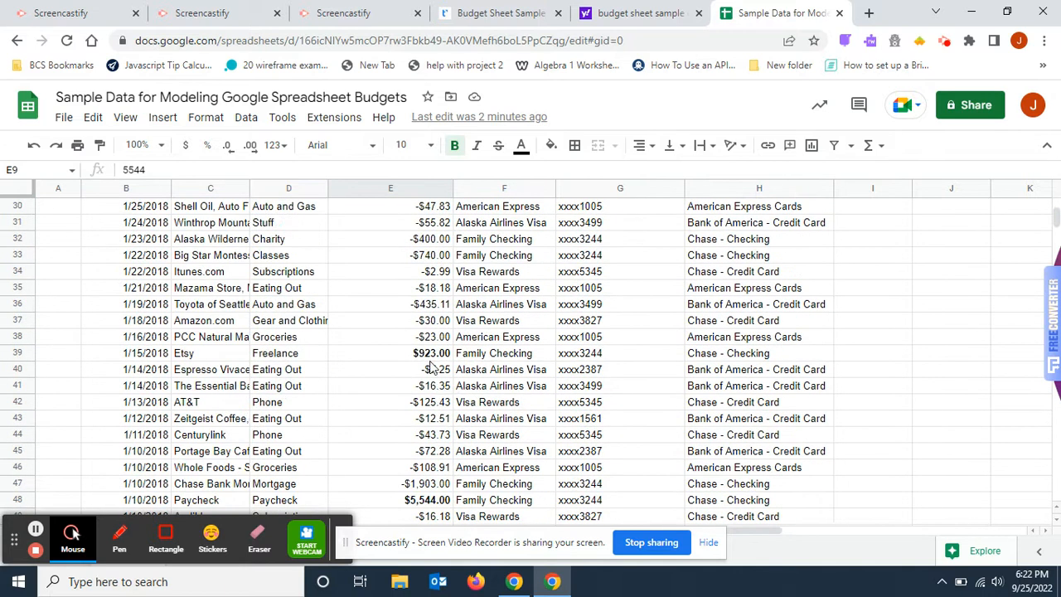
{"action": "left_click", "coordinate": [433, 353]}
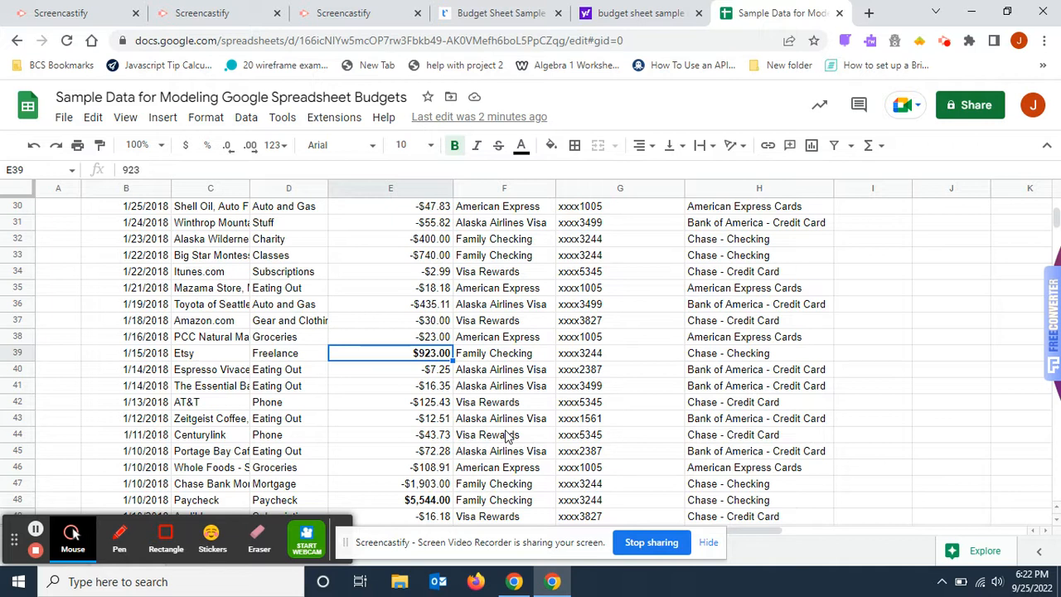
{"action": "left_click", "coordinate": [202, 356]}
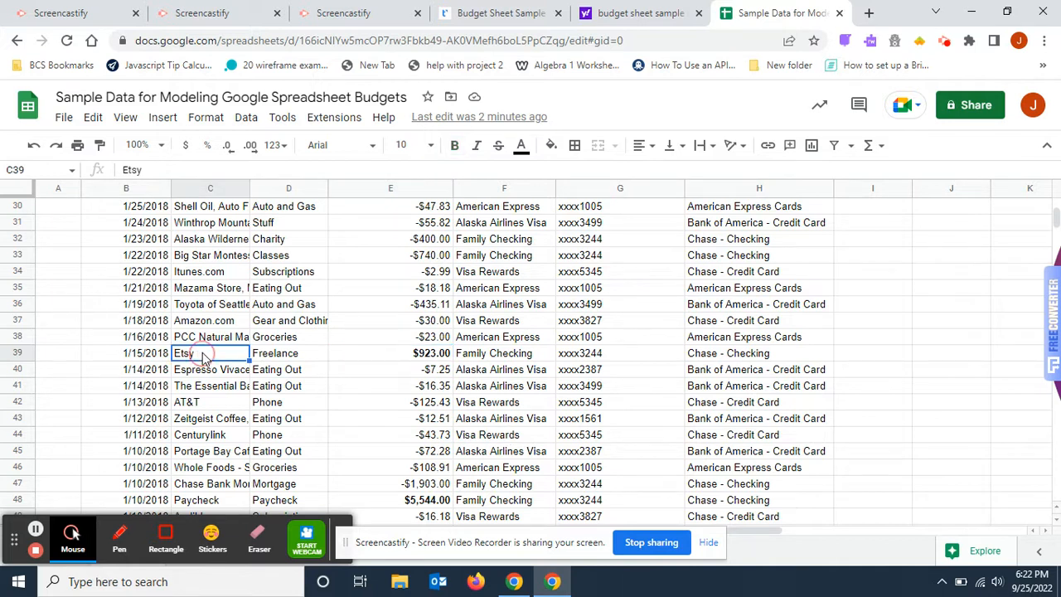
{"action": "left_click", "coordinate": [277, 355]}
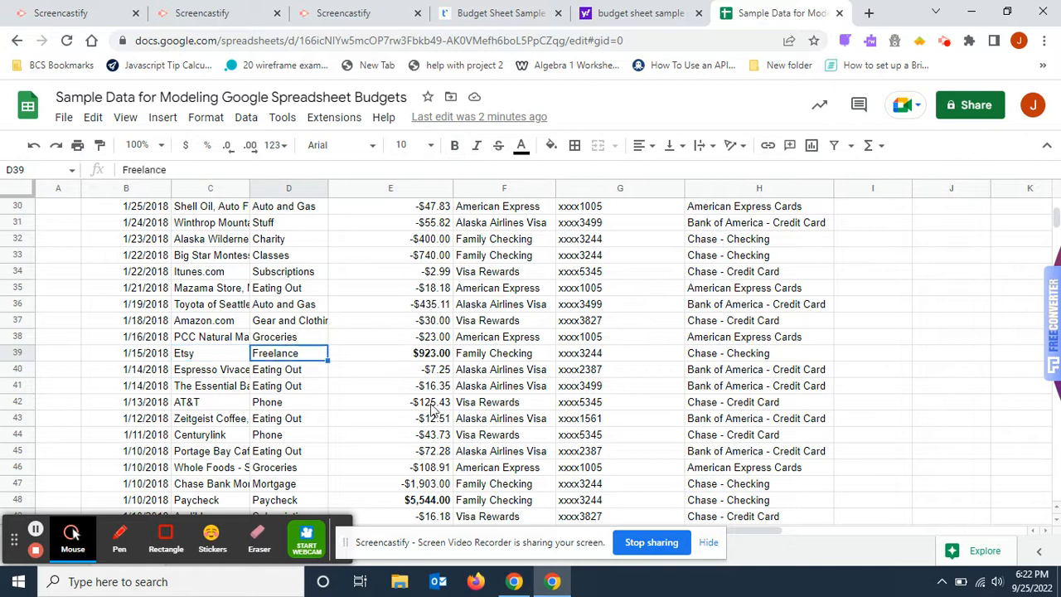
{"action": "left_click", "coordinate": [442, 357]}
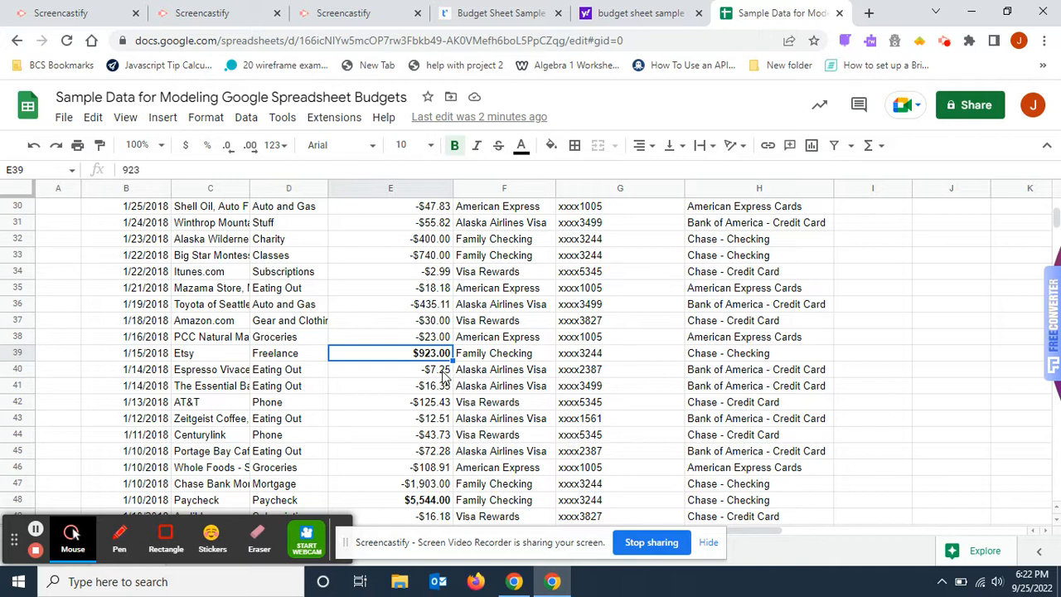
{"action": "scroll", "coordinate": [443, 375], "scroll_direction": "down", "scroll_amount": 2}
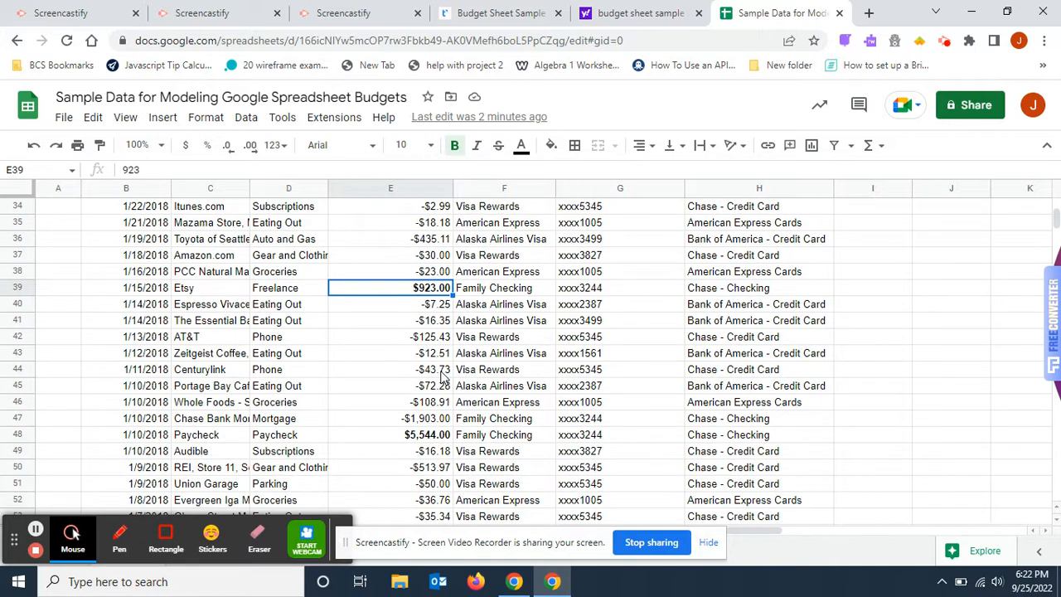
{"action": "scroll", "coordinate": [442, 375], "scroll_direction": "down", "scroll_amount": 1}
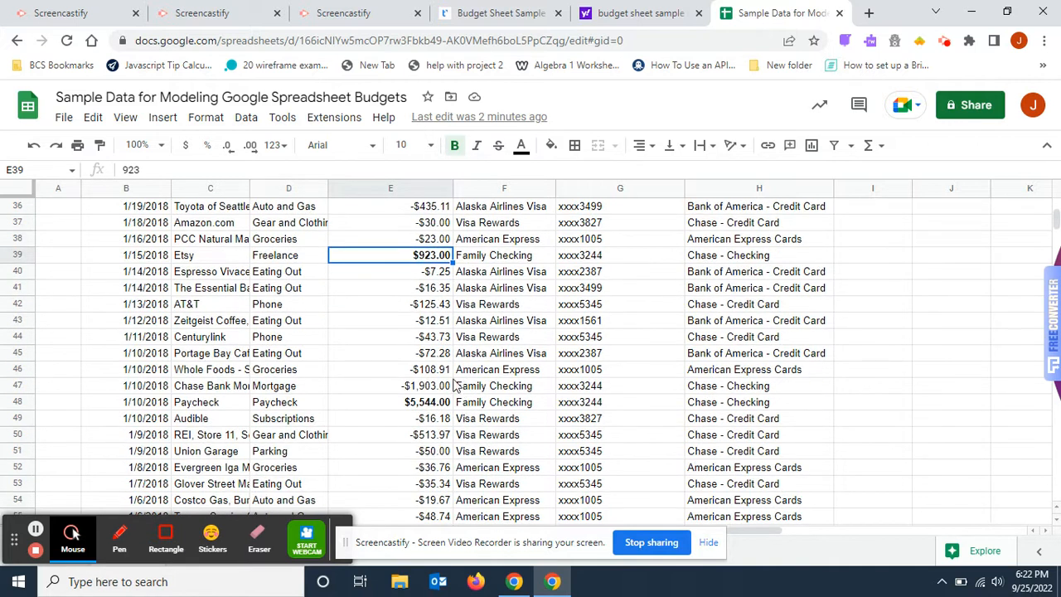
{"action": "left_click", "coordinate": [429, 402]}
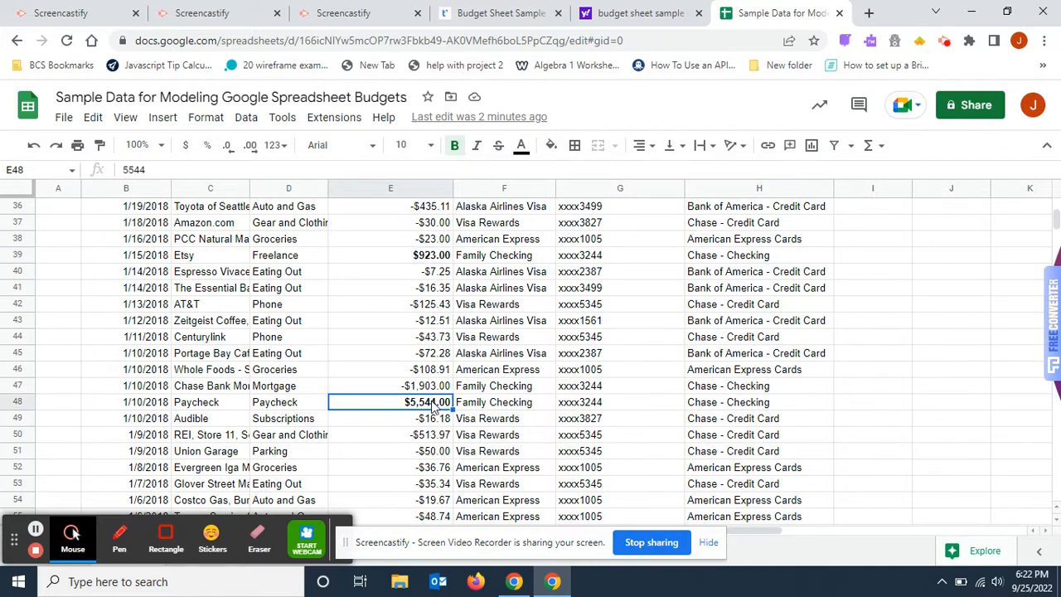
- Examine the Etsy freelance payment in row 70 and the paycheck in row 89, continuing to the end of the transactions
{"action": "scroll", "coordinate": [432, 406], "scroll_direction": "down", "scroll_amount": 6}
{"action": "scroll", "coordinate": [435, 411], "scroll_direction": "down", "scroll_amount": 11}
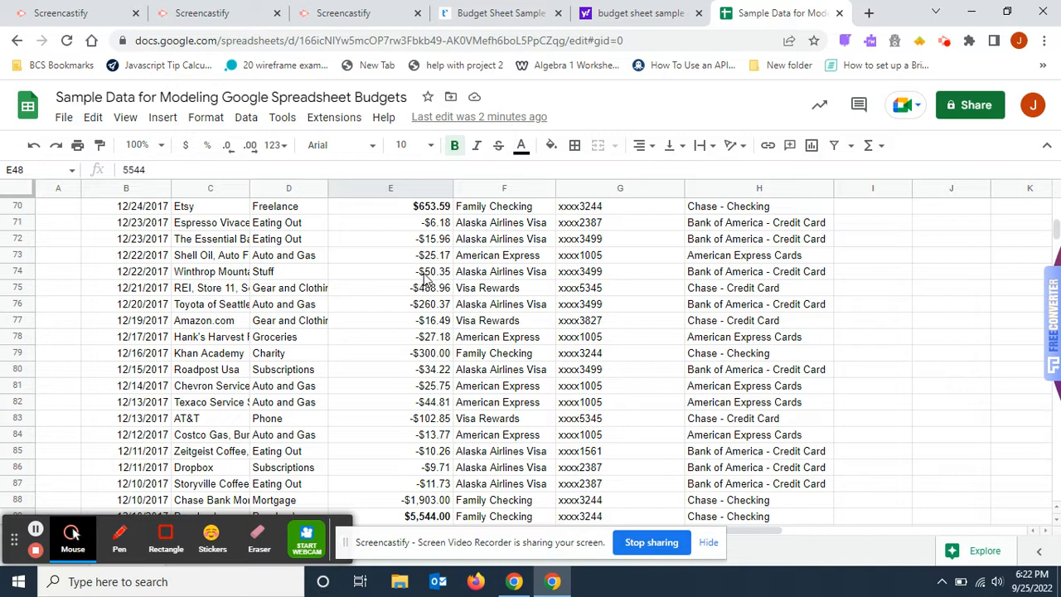
{"action": "left_click", "coordinate": [419, 207]}
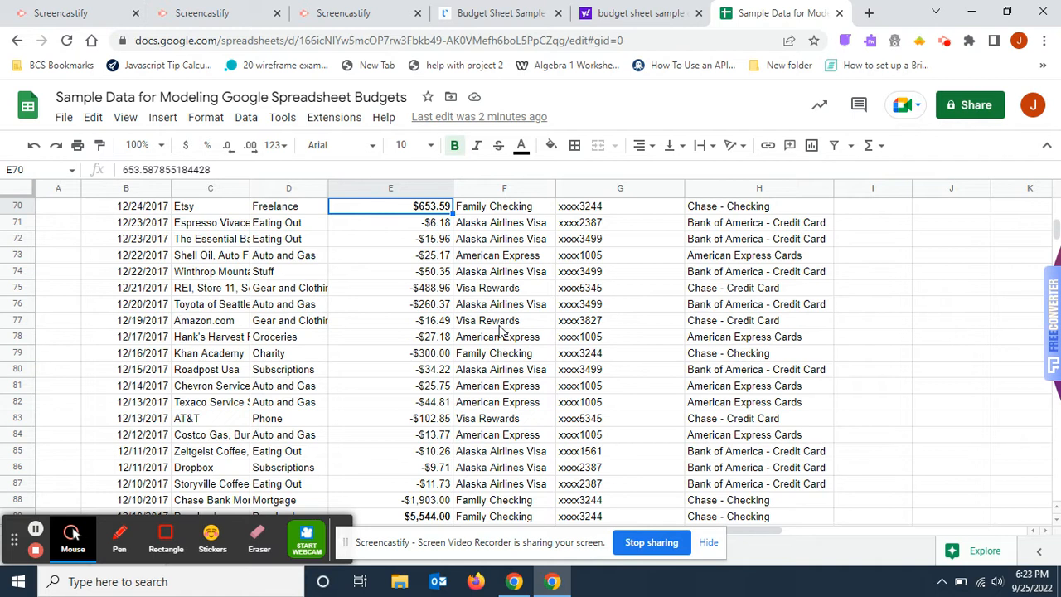
{"action": "scroll", "coordinate": [432, 415], "scroll_direction": "down", "scroll_amount": 5}
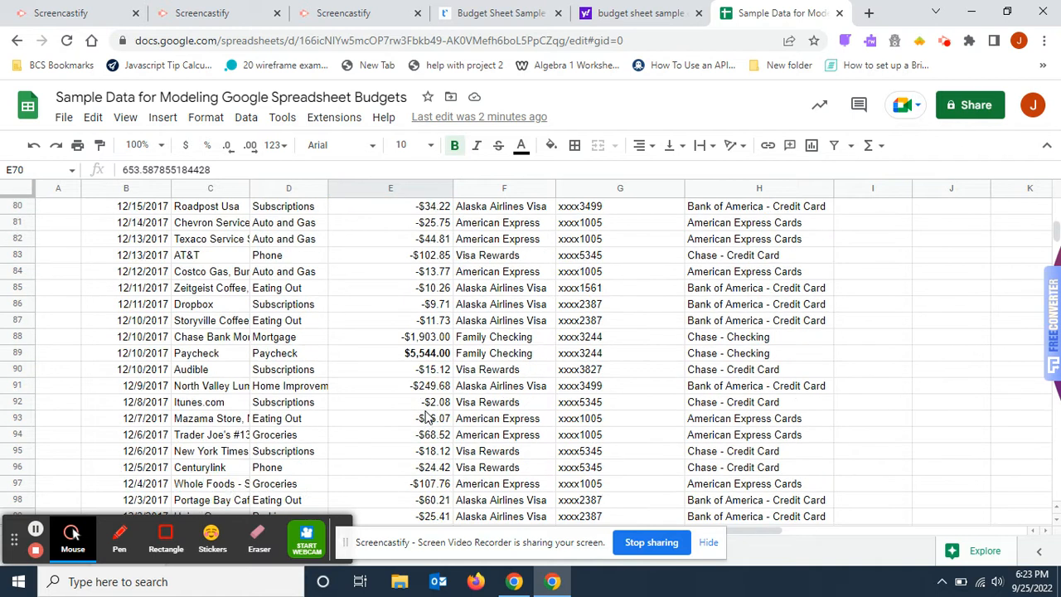
{"action": "left_click", "coordinate": [427, 353]}
{"action": "scroll", "coordinate": [436, 373], "scroll_direction": "down", "scroll_amount": 6}
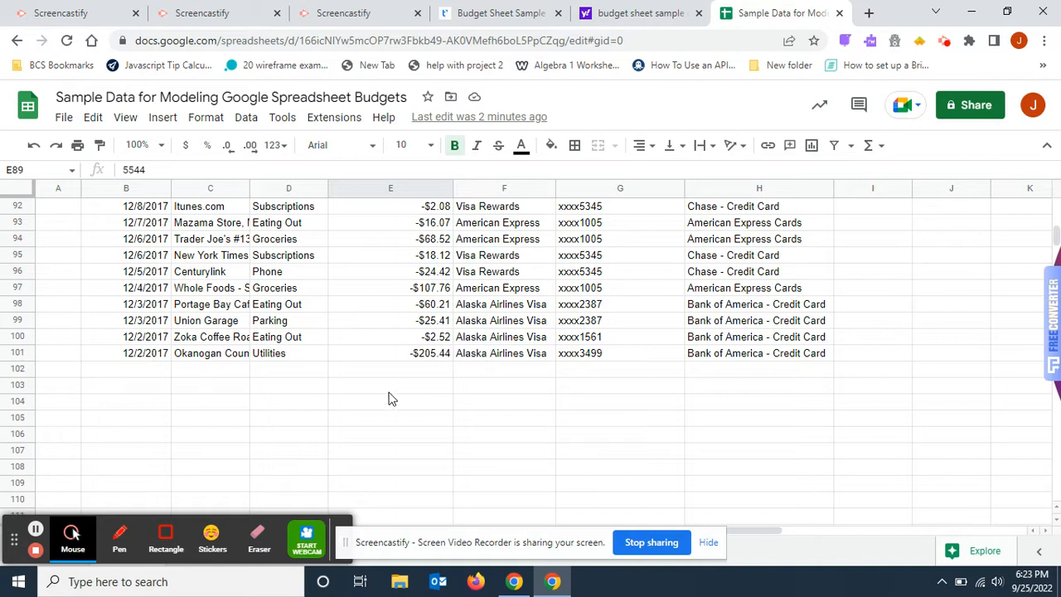
{"action": "left_click", "coordinate": [416, 371]}
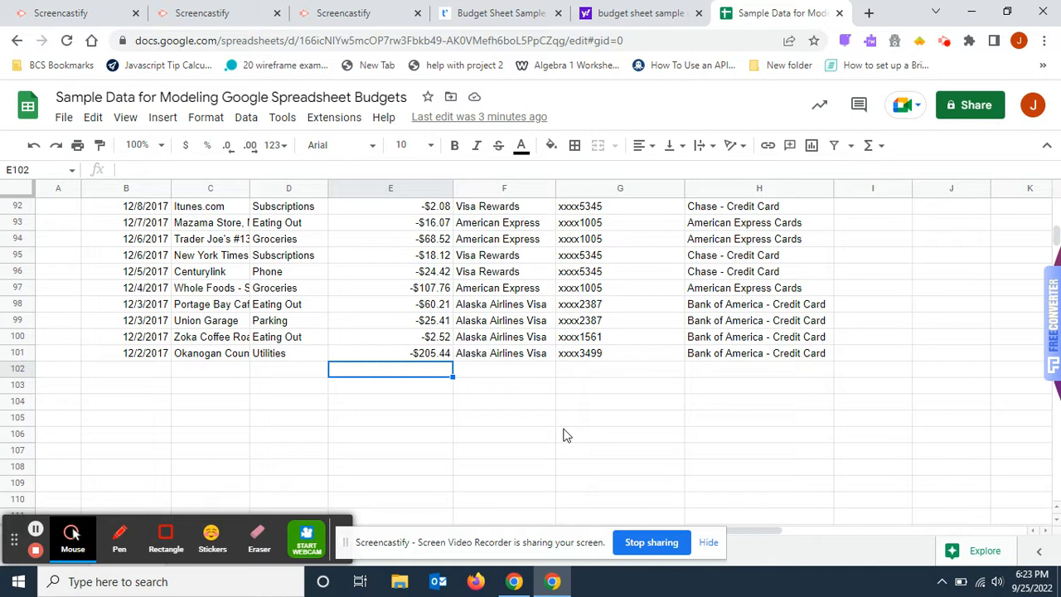
{"action": "left_click", "coordinate": [433, 374]}
{"action": "type", "text": "=sum"}
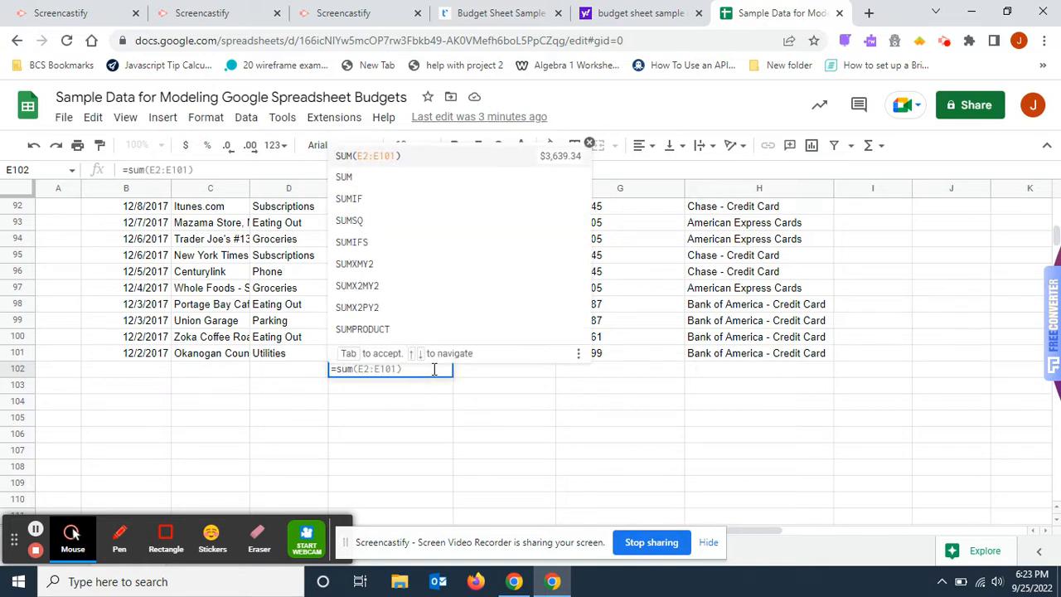
{"action": "type", "text": "("}
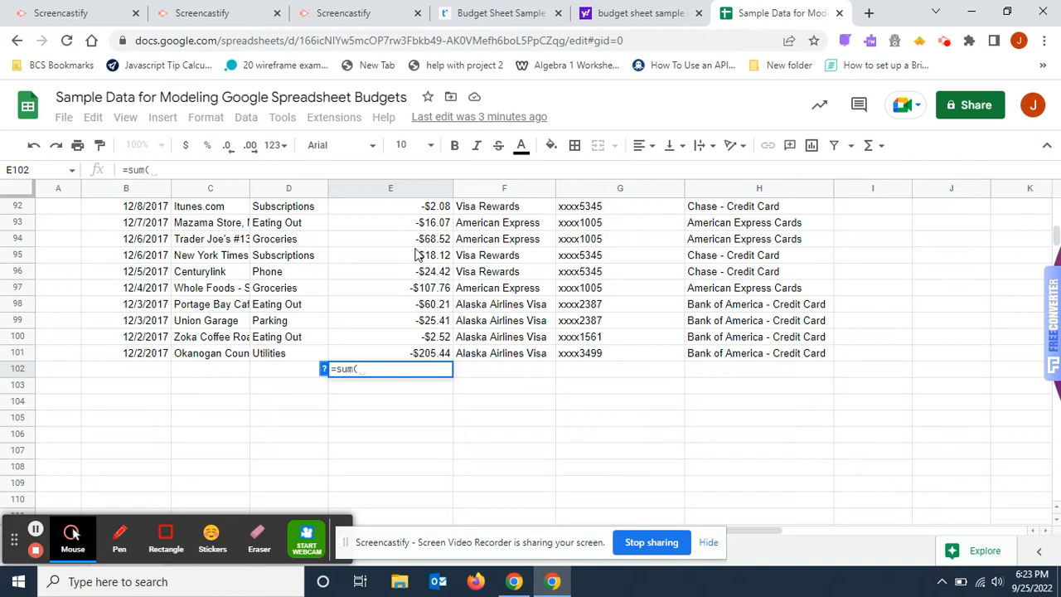
{"action": "key", "text": "BackSpace"}
{"action": "key", "text": "BackSpace"}
{"action": "key", "text": "BackSpace"}
{"action": "key", "text": "BackSpace"}
{"action": "key", "text": "BackSpace"}
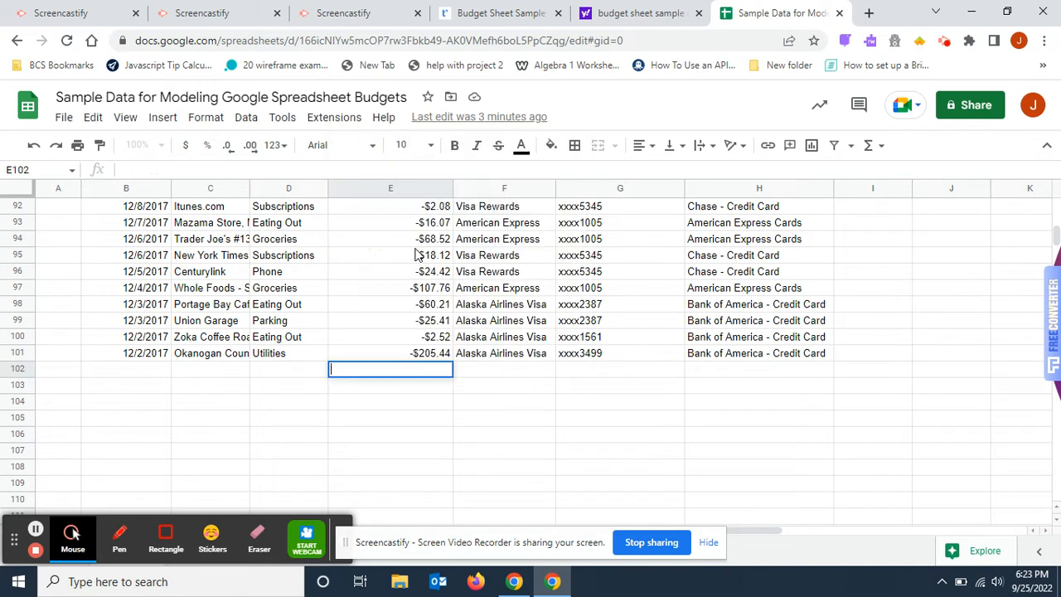
{"action": "key", "text": "Escape"}
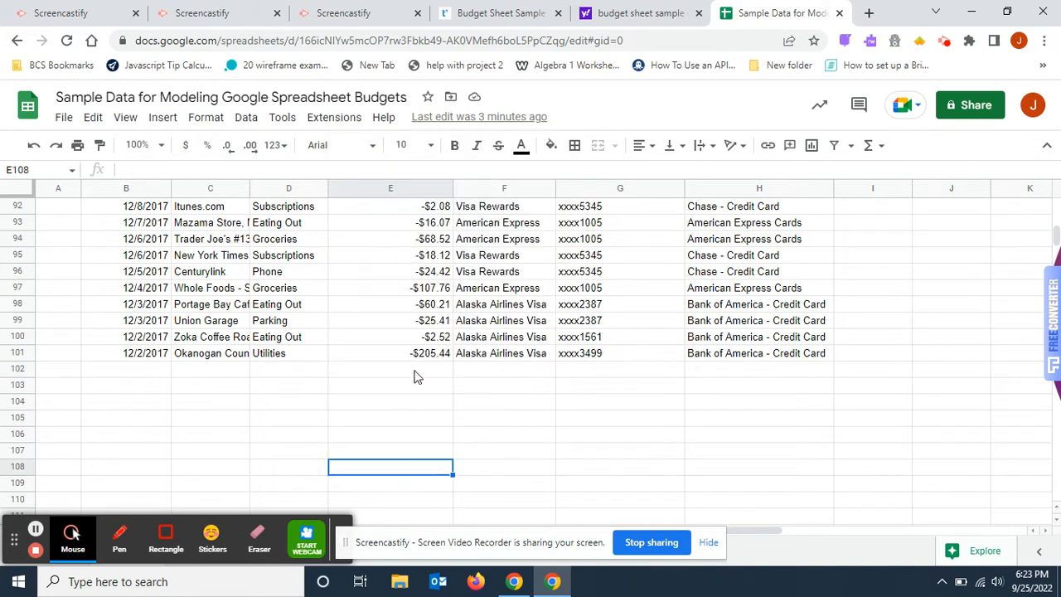
- Total the transaction amounts in cell E102 with the formula =SUM(E2:E101) and check the finished cell
{"action": "type", "text": "=sum(E2:E101"}
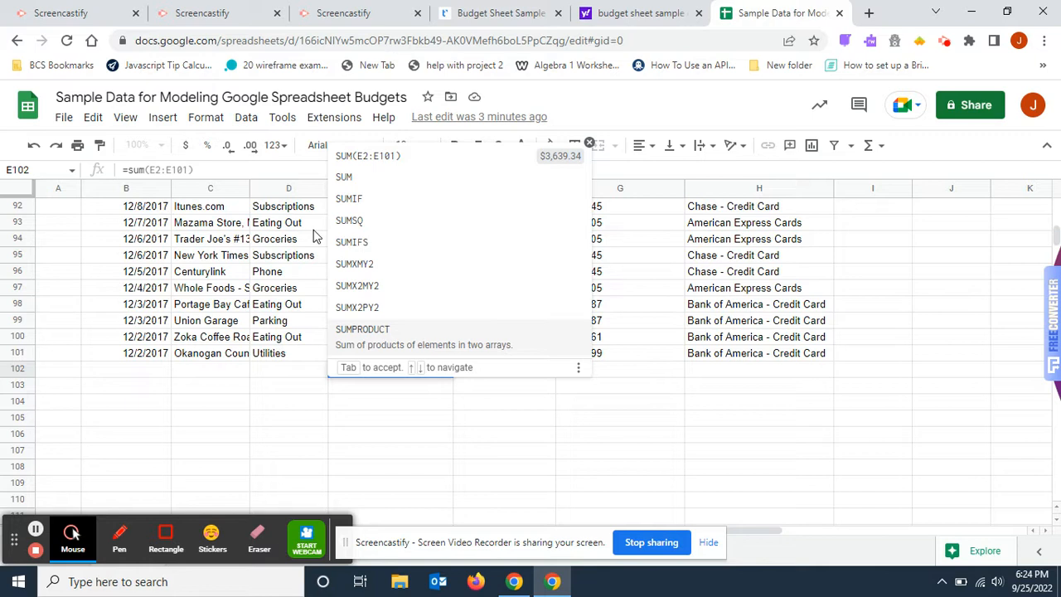
{"action": "key", "text": "Tab"}
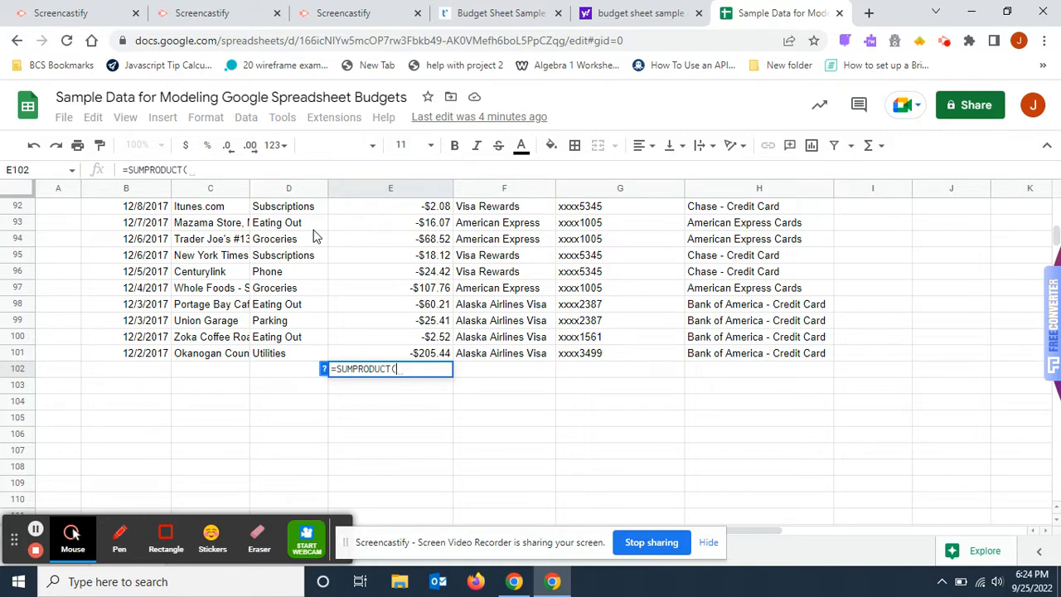
{"action": "key", "text": "BackSpace"}
{"action": "key", "text": "BackSpace"}
{"action": "key", "text": "BackSpace"}
{"action": "key", "text": "BackSpace"}
{"action": "key", "text": "BackSpace"}
{"action": "key", "text": "BackSpace"}
{"action": "key", "text": "BackSpace"}
{"action": "key", "text": "BackSpace"}
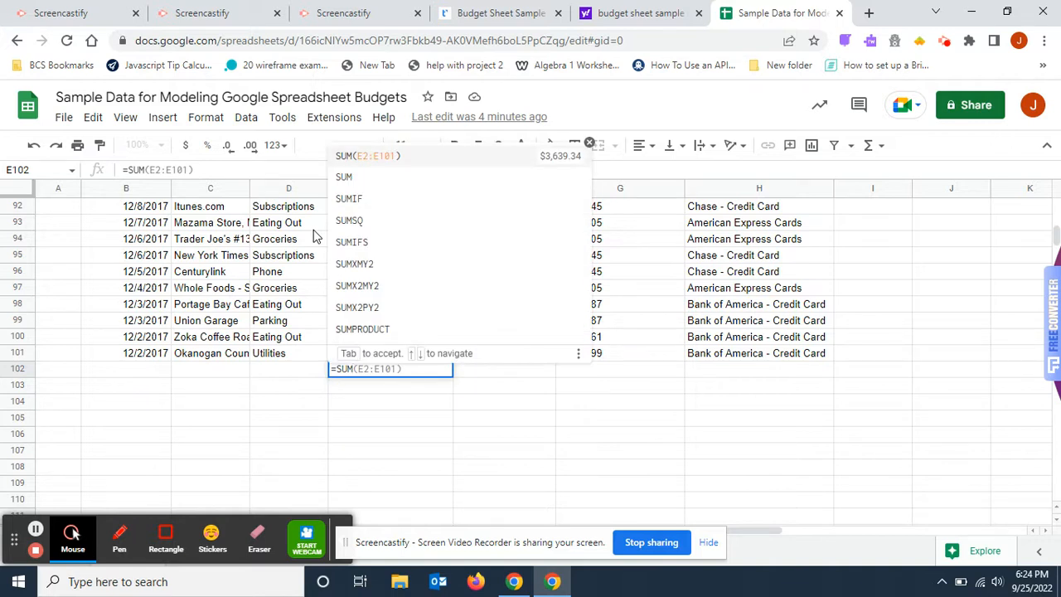
{"action": "type", "text": "("}
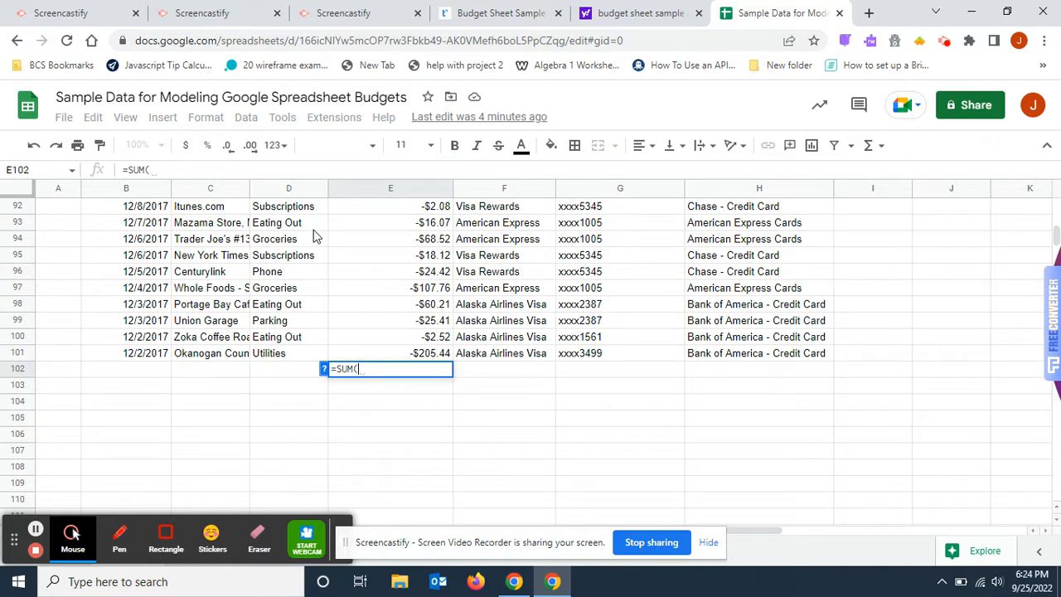
{"action": "type", "text": "E2"}
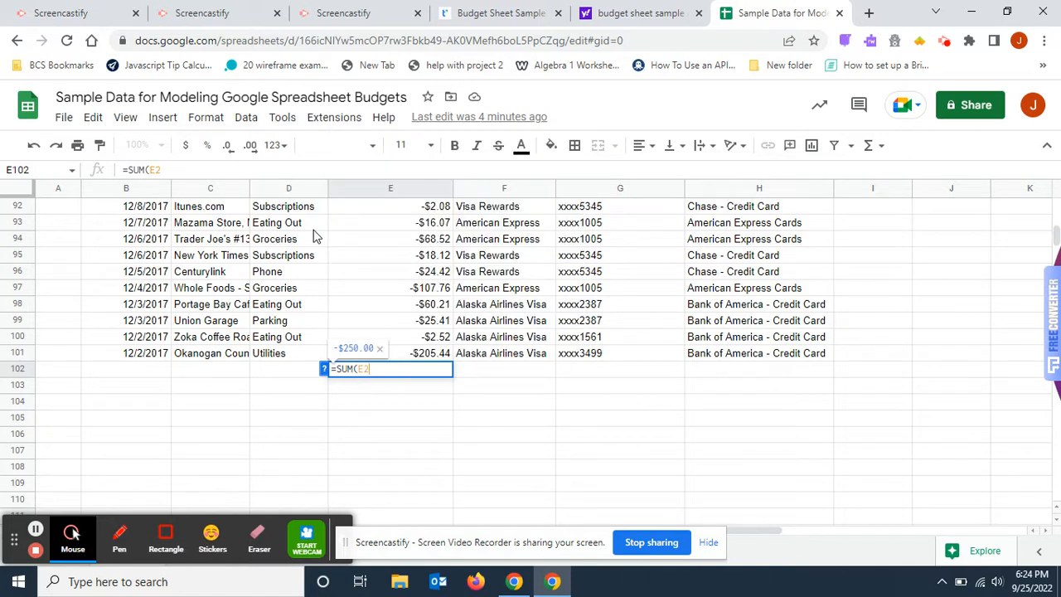
{"action": "type", "text": ":"}
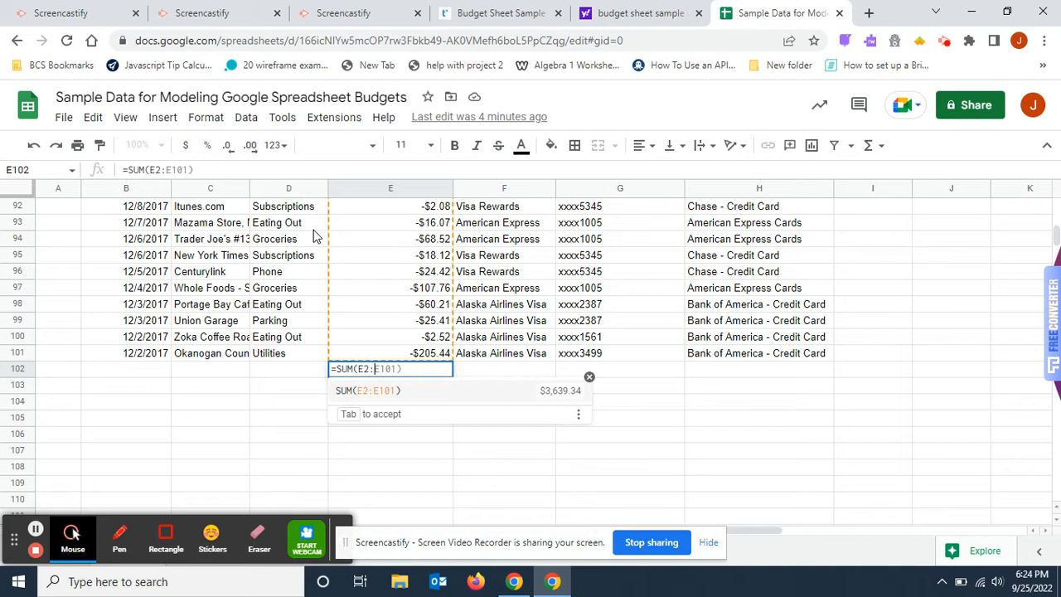
{"action": "type", "text": "E101"}
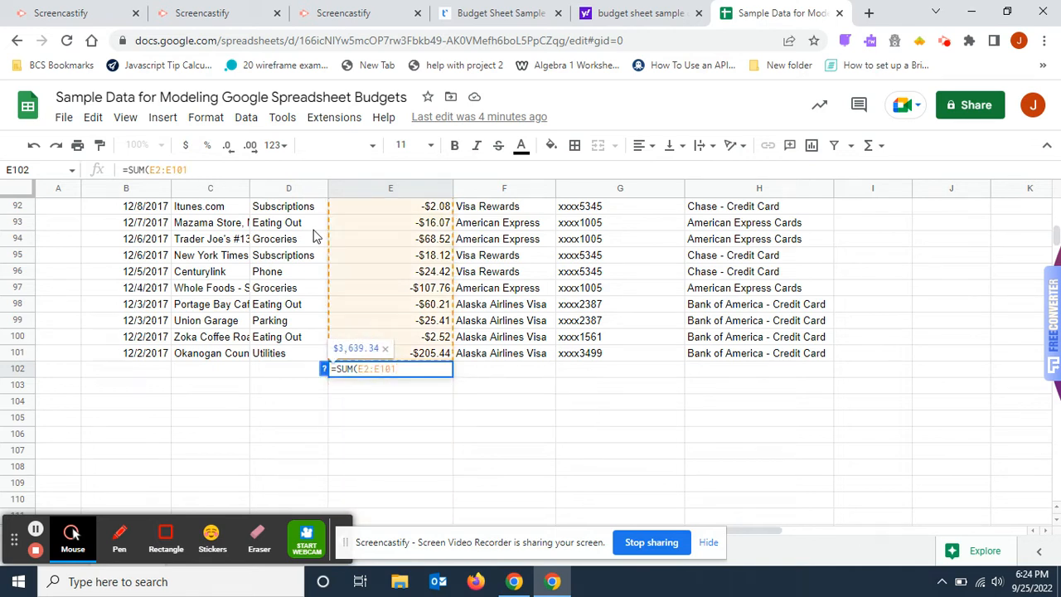
{"action": "type", "text": ")"}
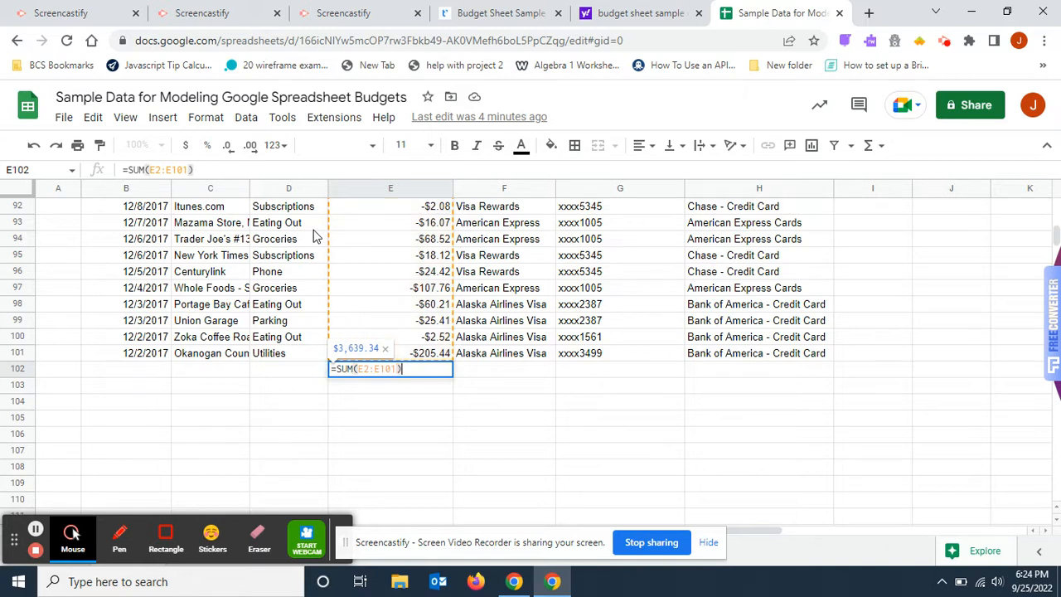
{"action": "key", "text": "Return"}
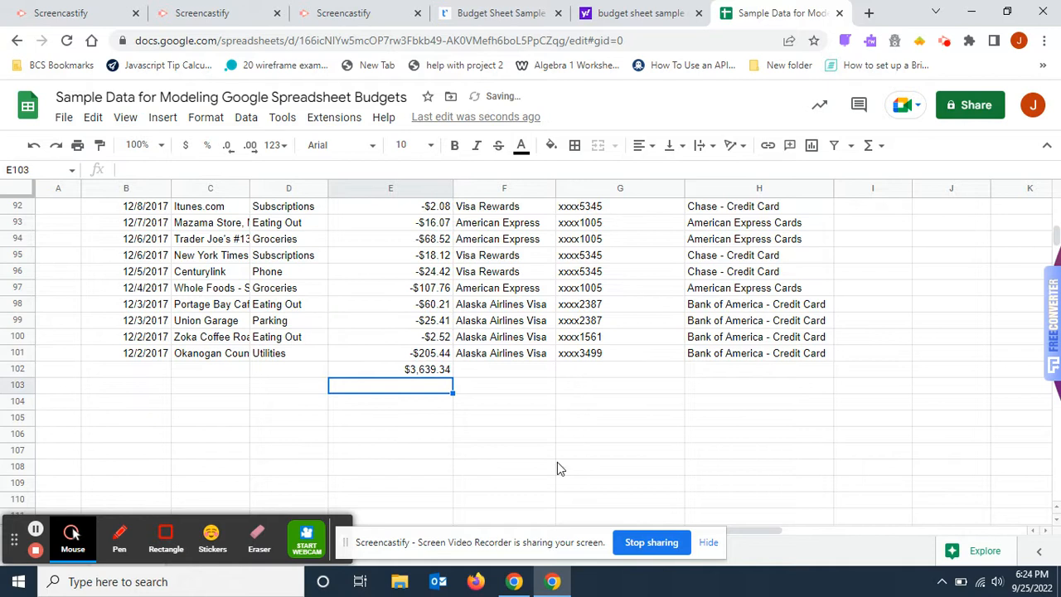
{"action": "left_click", "coordinate": [533, 437]}
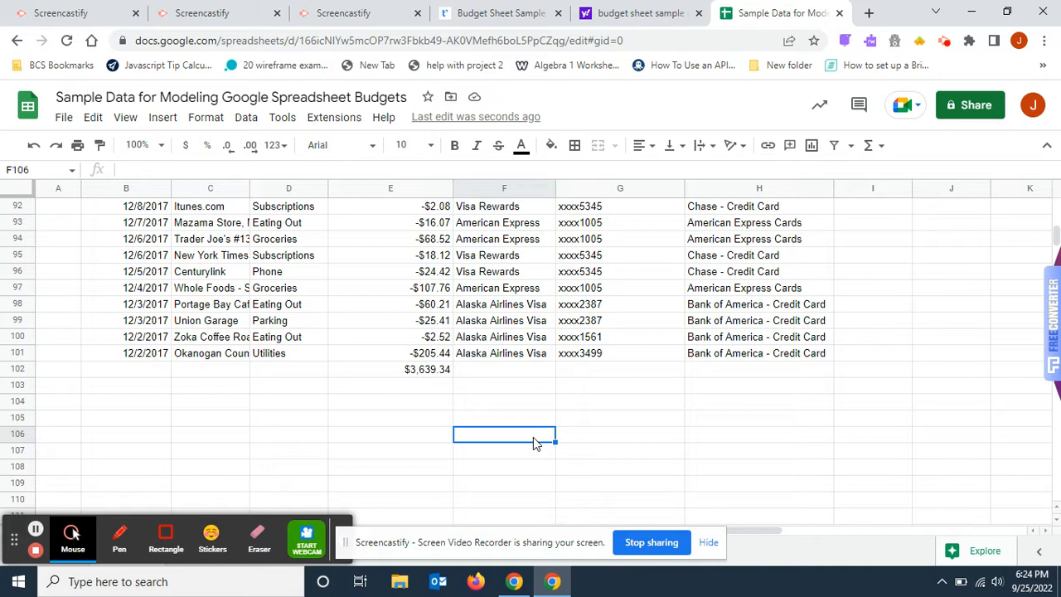
{"action": "left_click", "coordinate": [431, 374]}
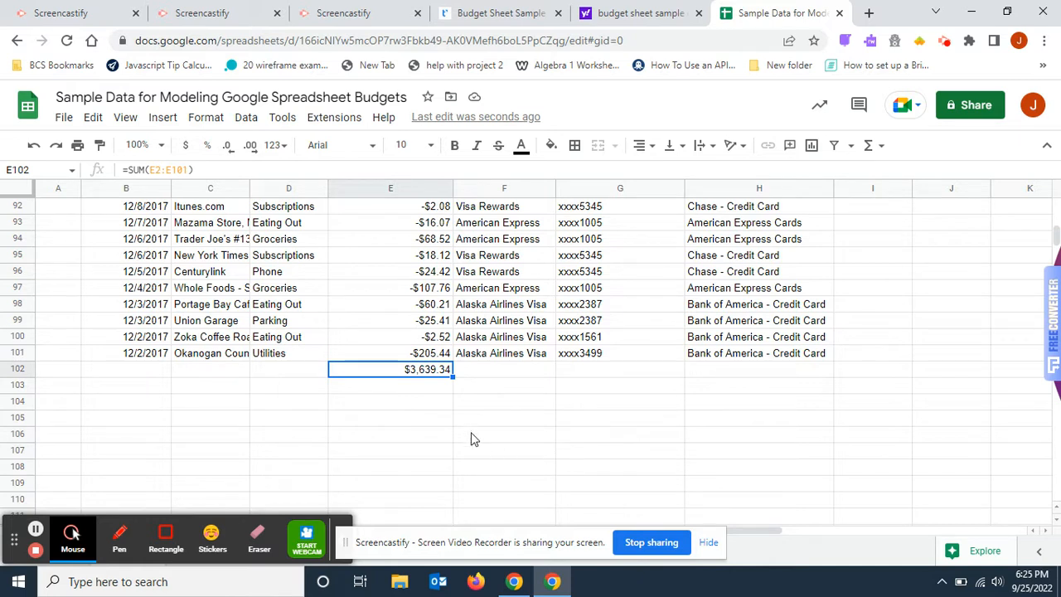
- Try the suggested =AVERAGE(E2:E101) formula in cell E103, inspect it and clear the cell again
{"action": "left_click", "coordinate": [410, 388]}
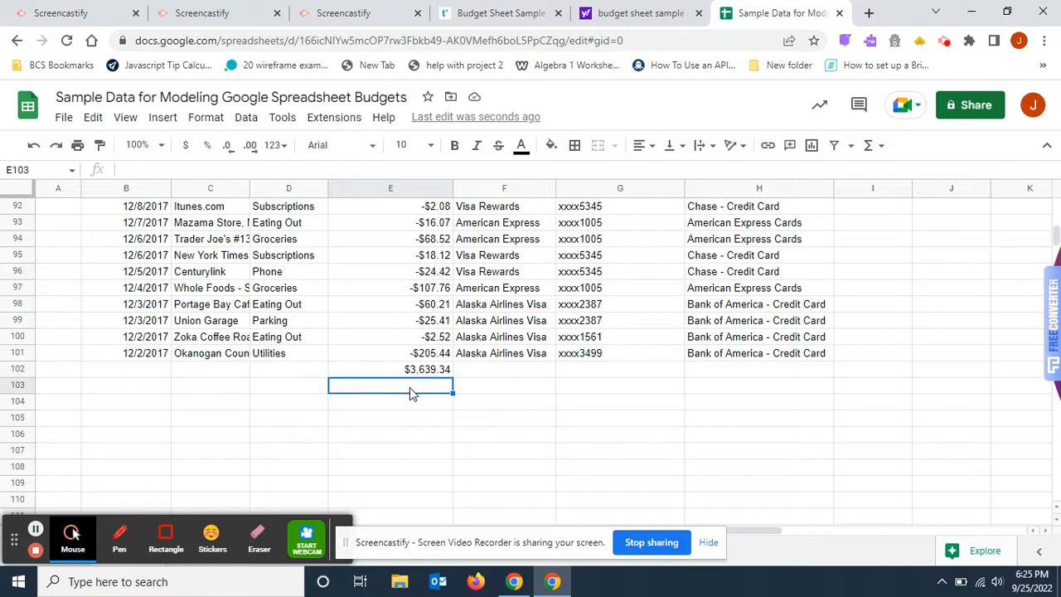
{"action": "type", "text": "="}
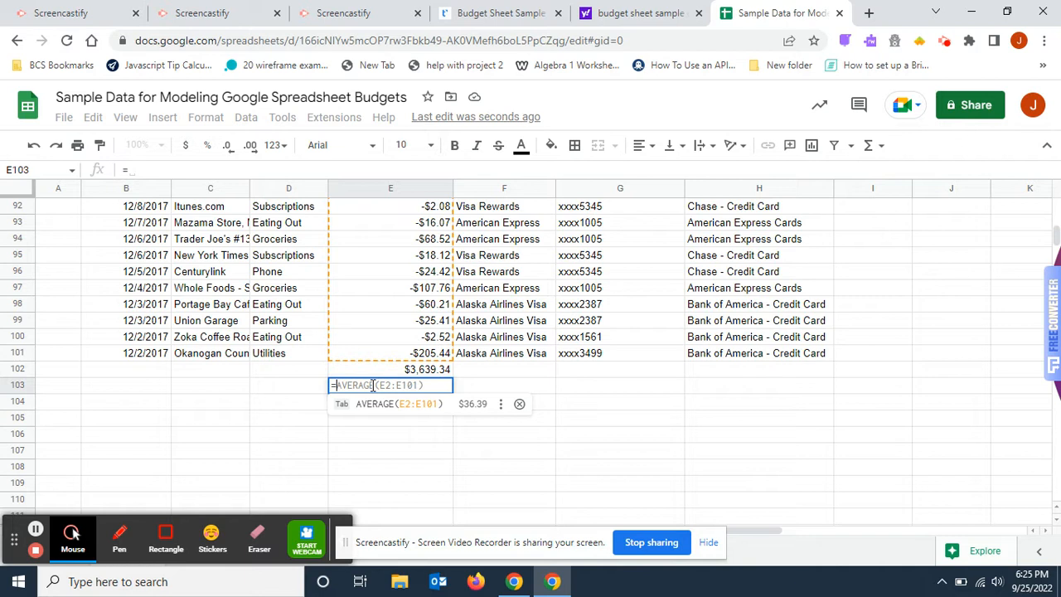
{"action": "key", "text": "Tab"}
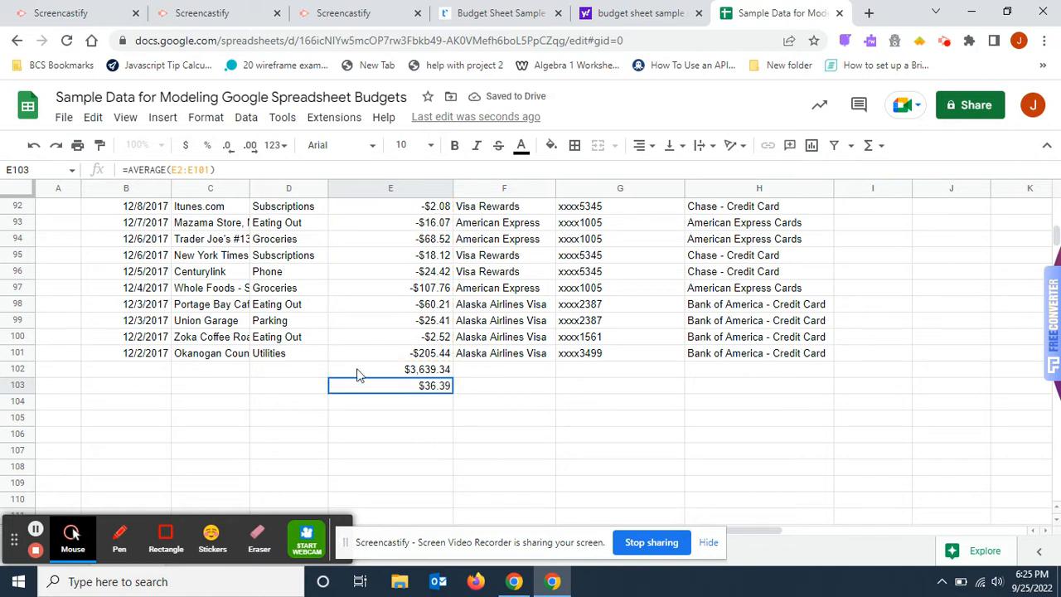
{"action": "left_click", "coordinate": [466, 422]}
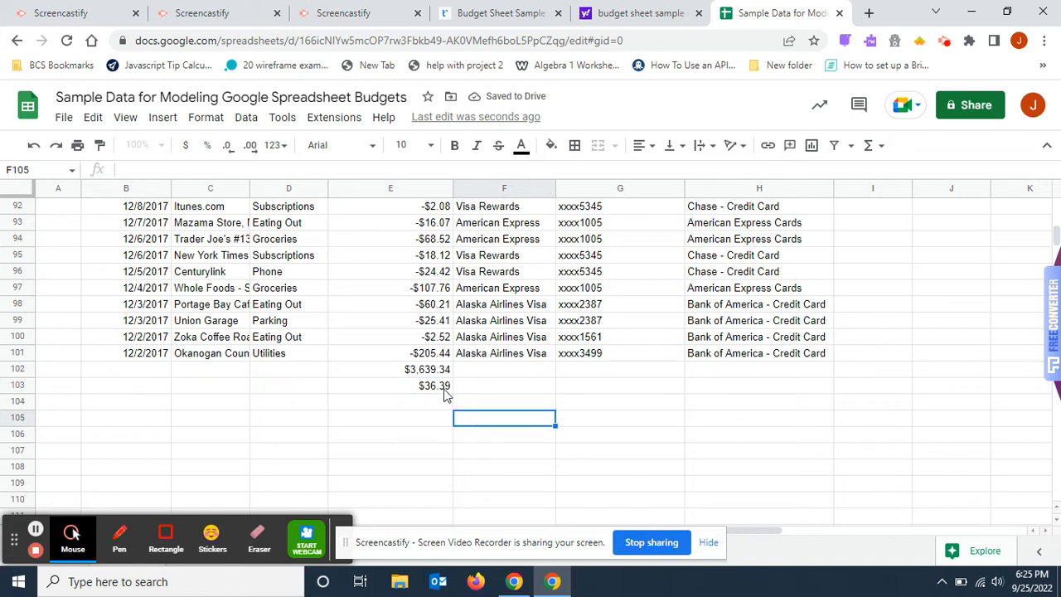
{"action": "left_click", "coordinate": [446, 392]}
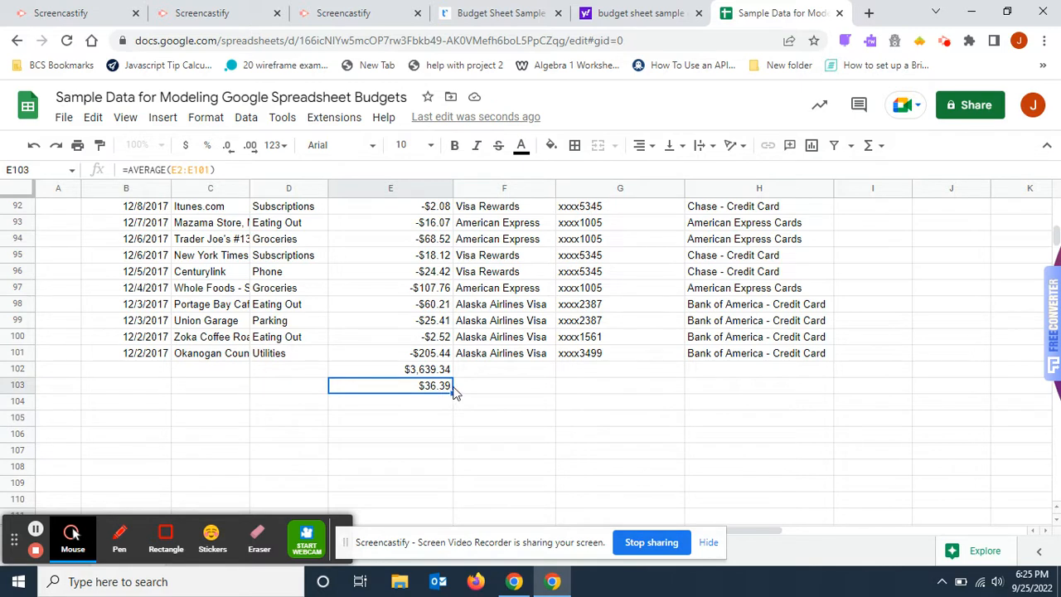
{"action": "key", "text": "Delete"}
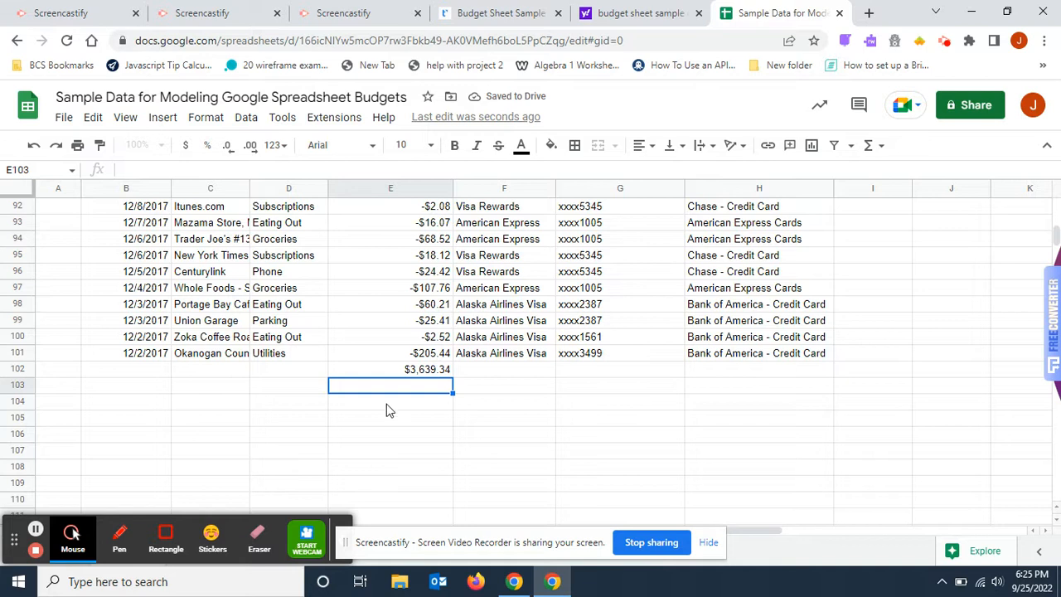
- Review the SUM formula in cell E102 and the range of amounts it covers without changing it
{"action": "left_click", "coordinate": [431, 378]}
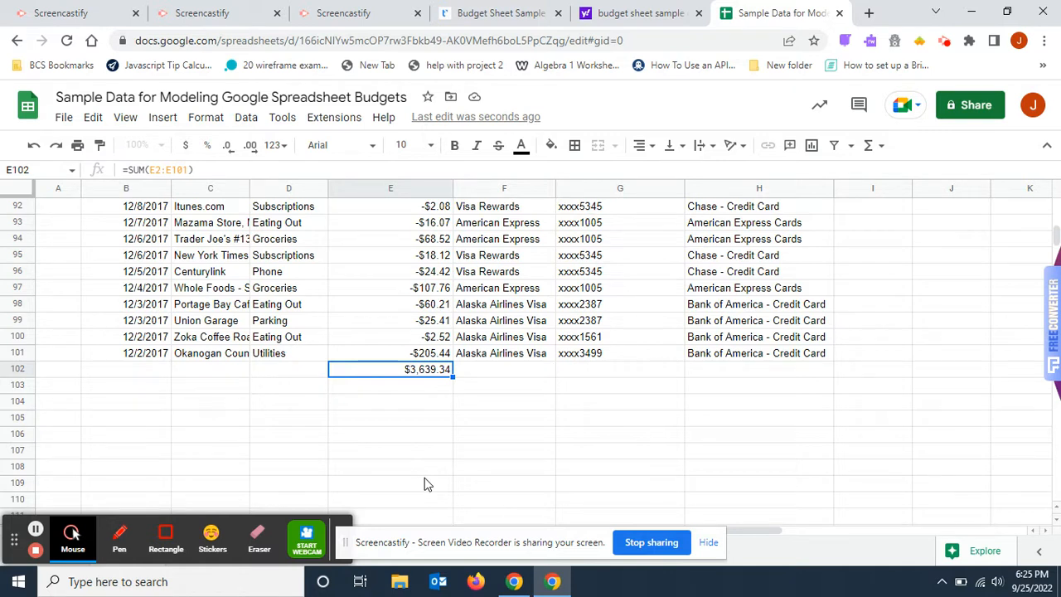
{"action": "left_click", "coordinate": [199, 170]}
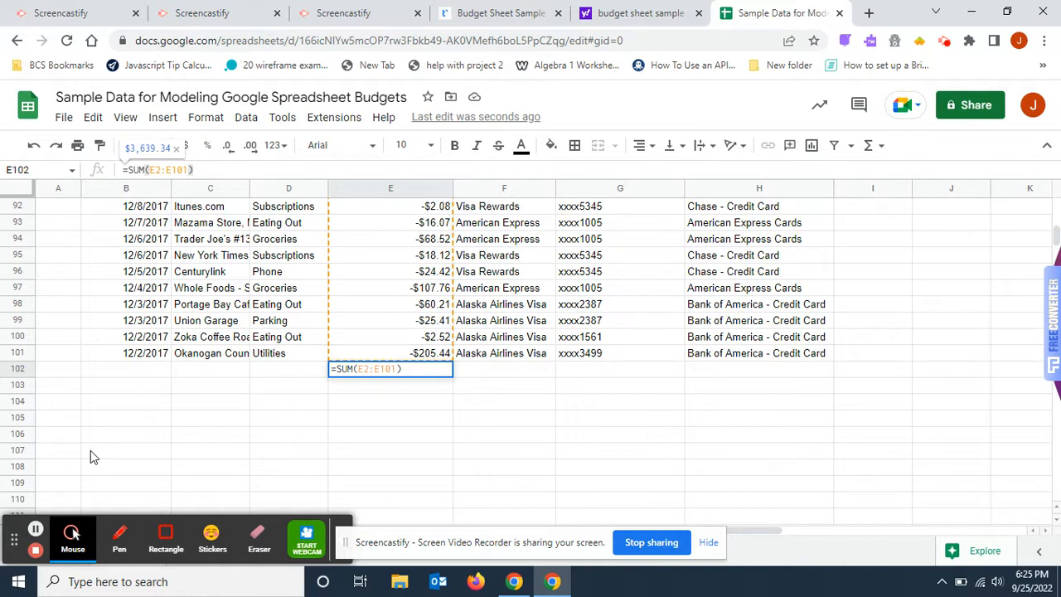
{"action": "left_click", "coordinate": [402, 370]}
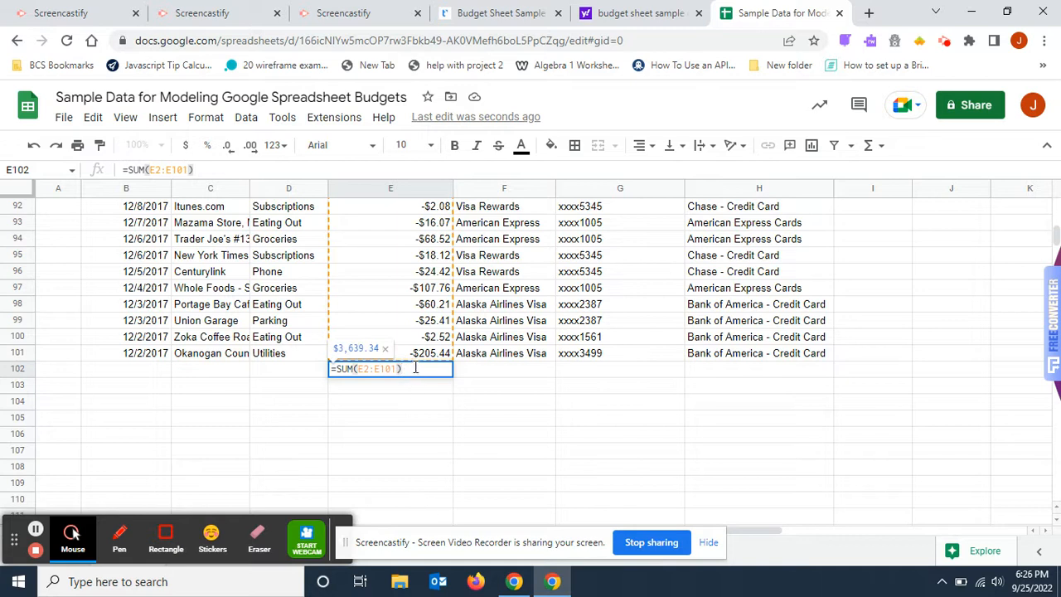
{"action": "left_click", "coordinate": [529, 463]}
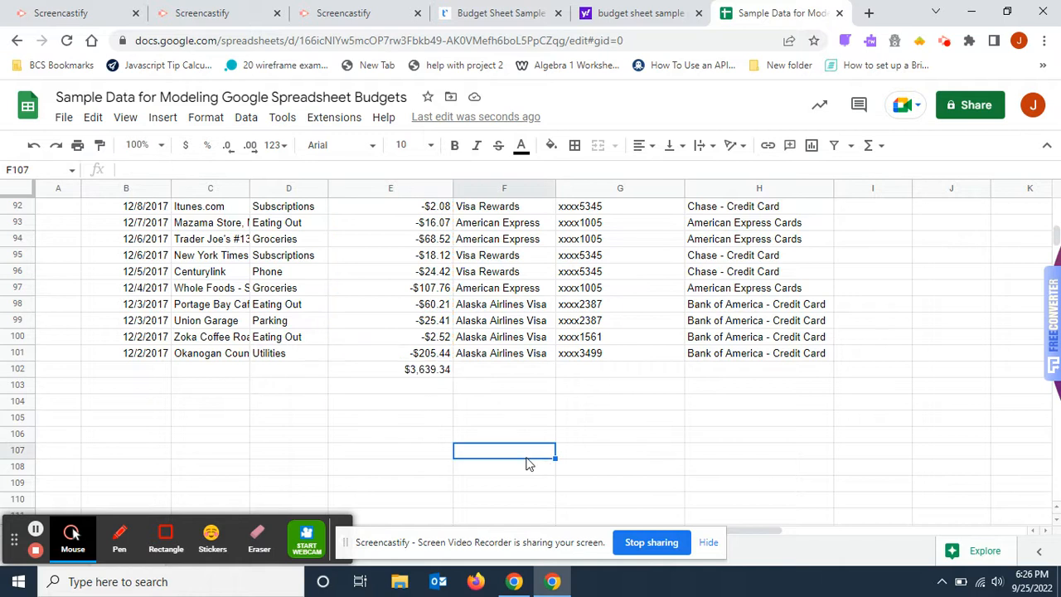
{"action": "left_click", "coordinate": [443, 325]}
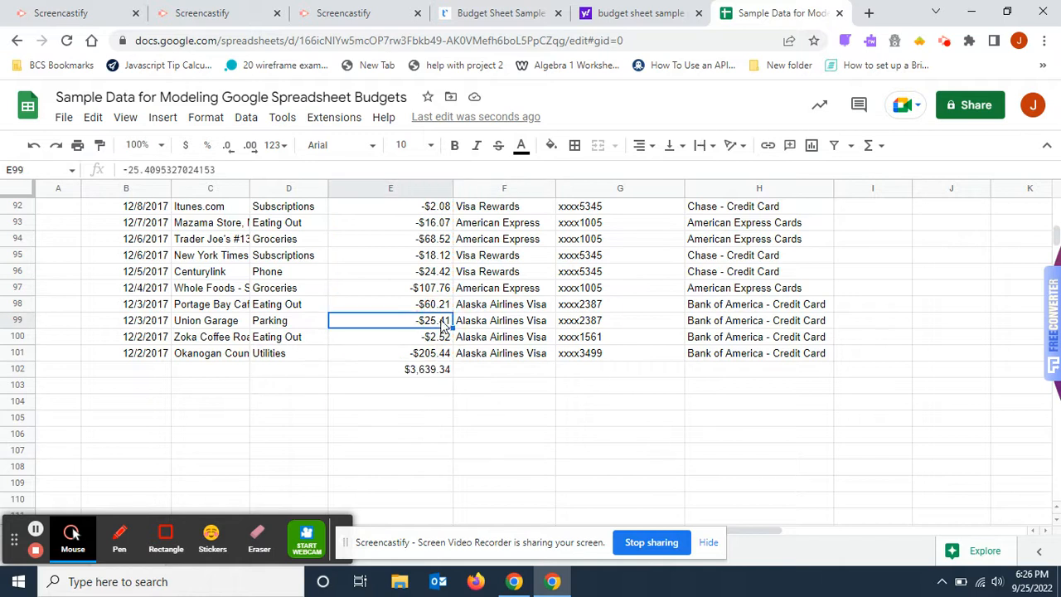
{"action": "left_click", "coordinate": [435, 373]}
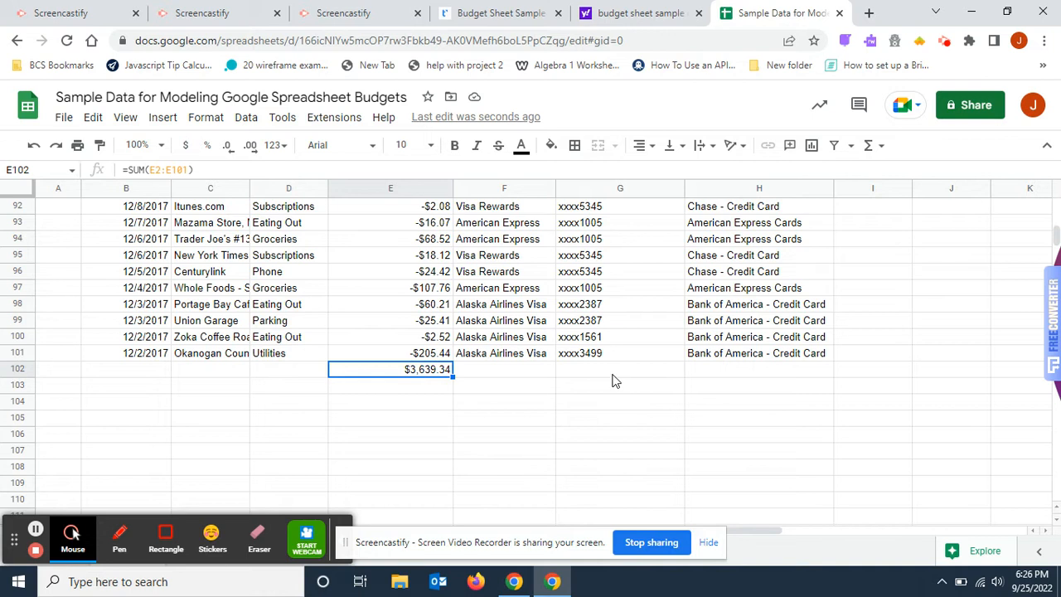
- Return to the start of the transactions and examine the Account entry of the first one in row 2
{"action": "scroll", "coordinate": [524, 449], "scroll_direction": "up", "scroll_amount": 15}
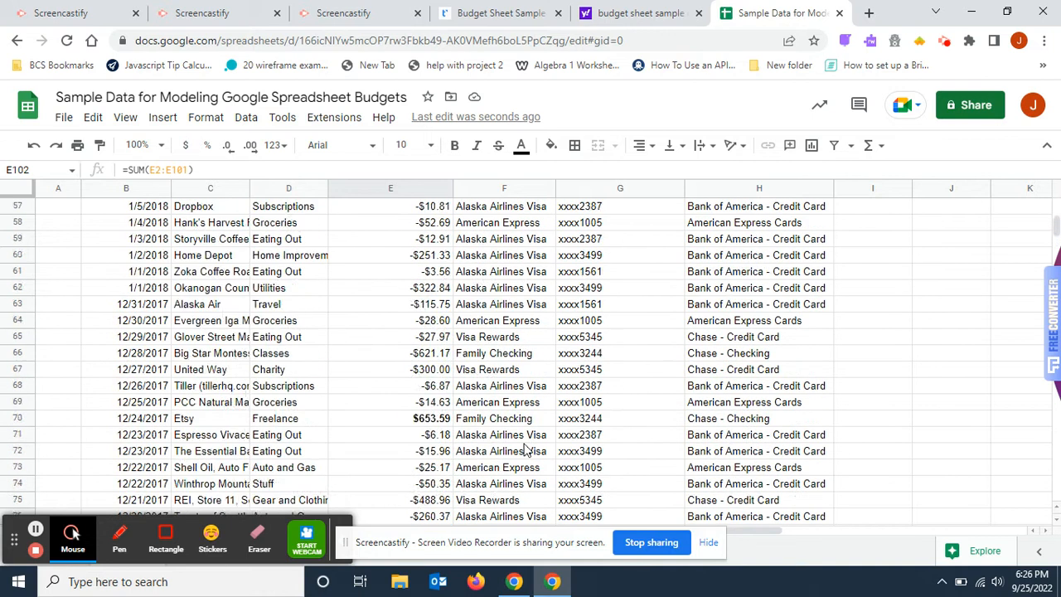
{"action": "scroll", "coordinate": [524, 449], "scroll_direction": "up", "scroll_amount": 4}
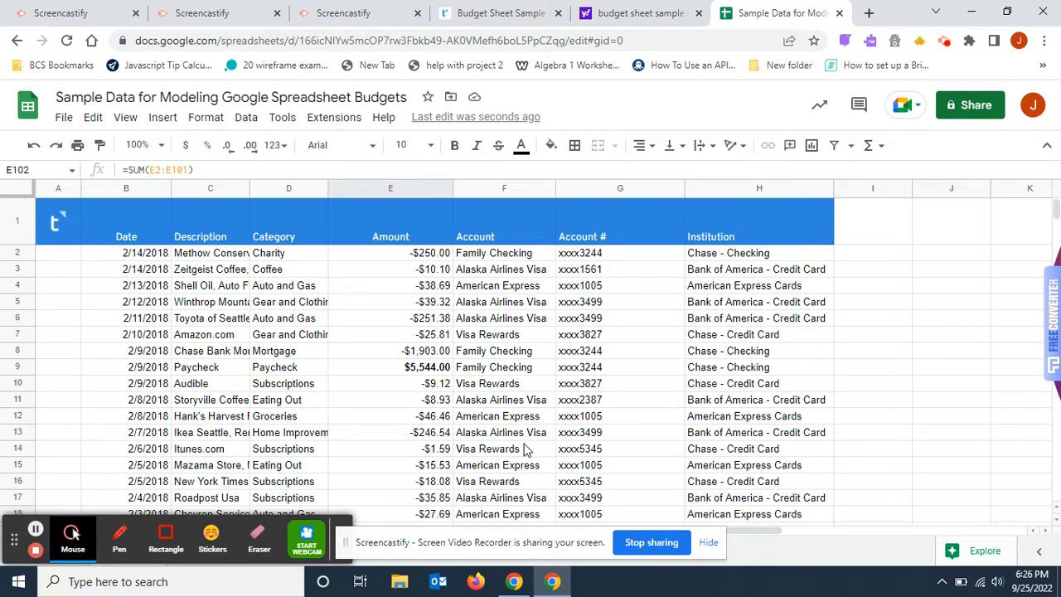
{"action": "left_click", "coordinate": [531, 256]}
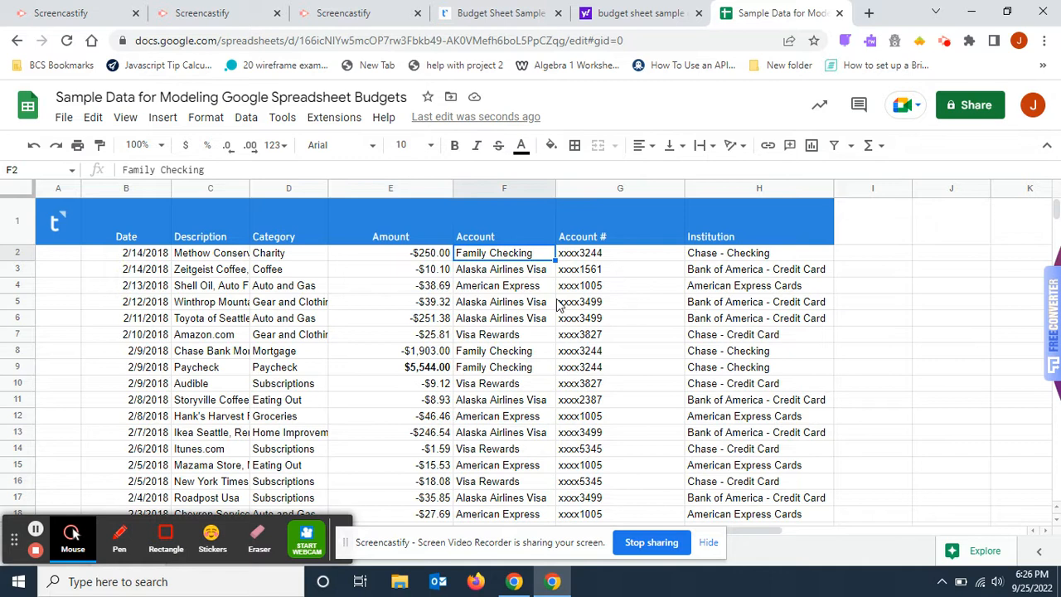
- Examine the different account names in the Account column at rows 3, 4 and 7
{"action": "left_click", "coordinate": [508, 272]}
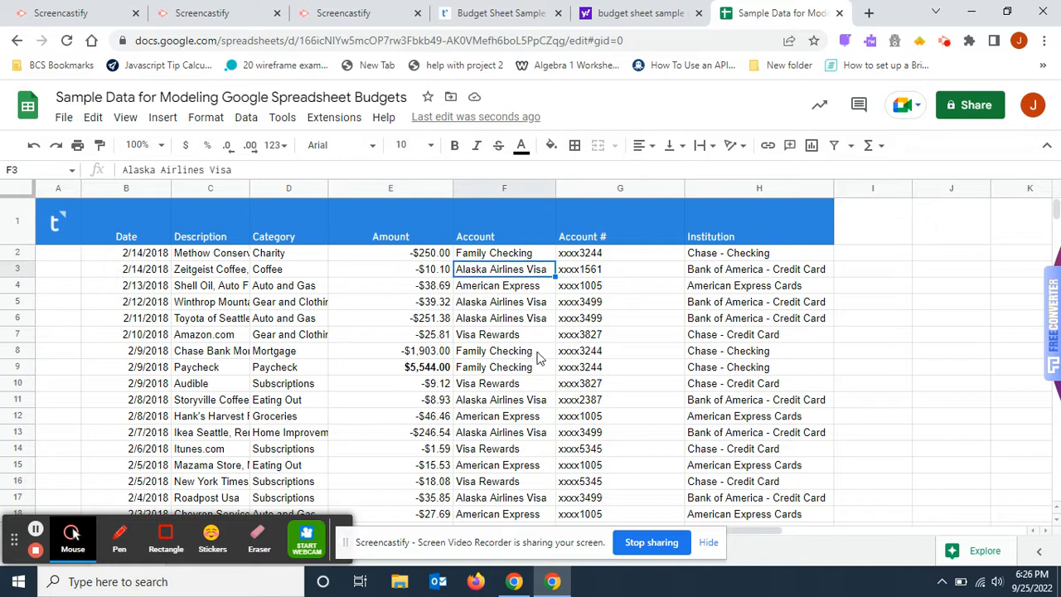
{"action": "left_click", "coordinate": [526, 290]}
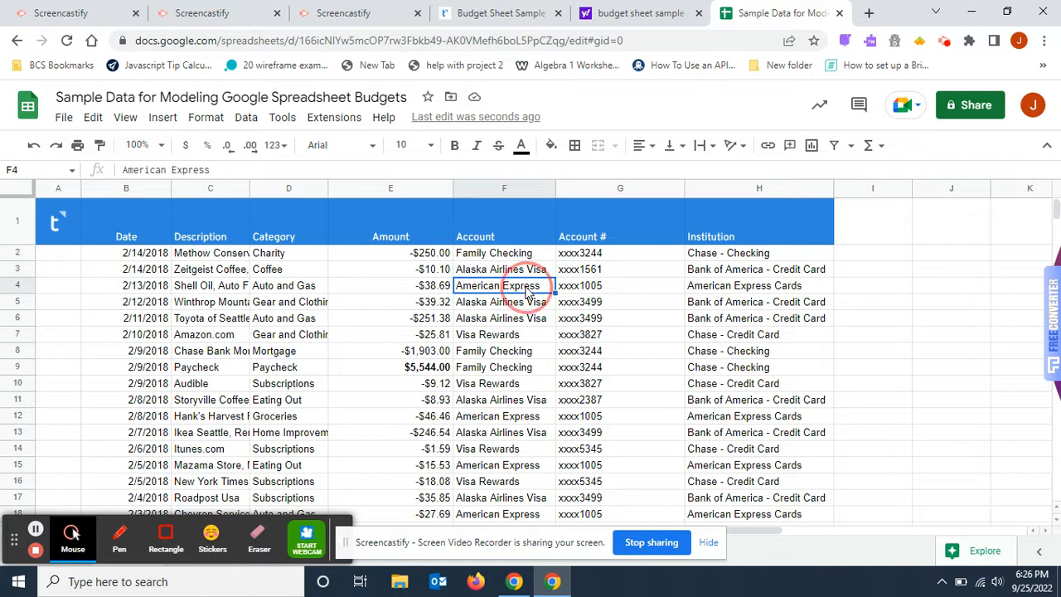
{"action": "left_click", "coordinate": [519, 336]}
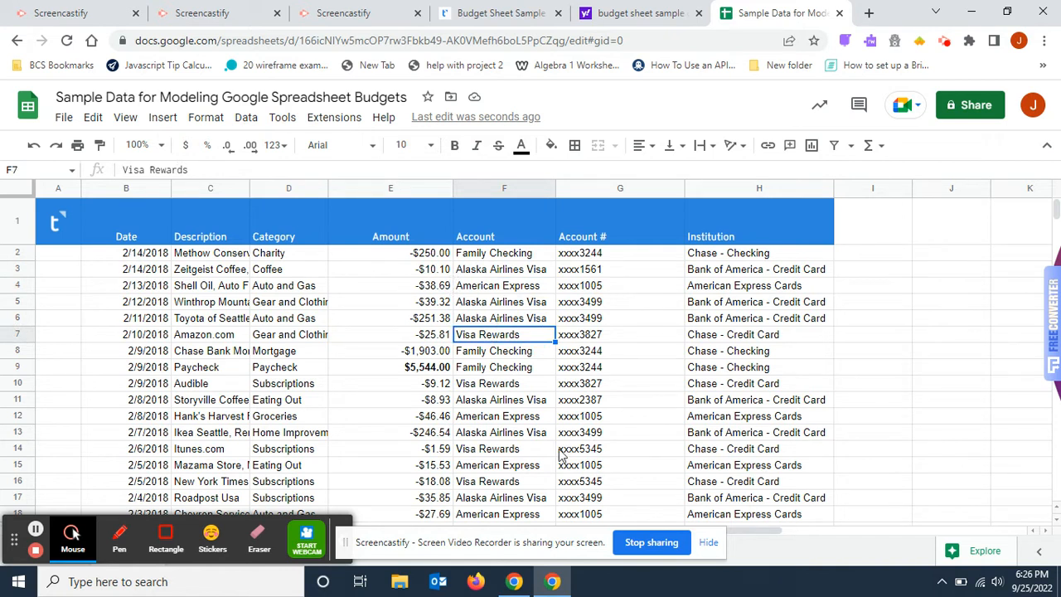
- Enter the label Alaska Airlines Visa in cell E103, directly below the total of the amounts
{"action": "scroll", "coordinate": [560, 454], "scroll_direction": "down", "scroll_amount": 10}
{"action": "scroll", "coordinate": [558, 455], "scroll_direction": "down", "scroll_amount": 14}
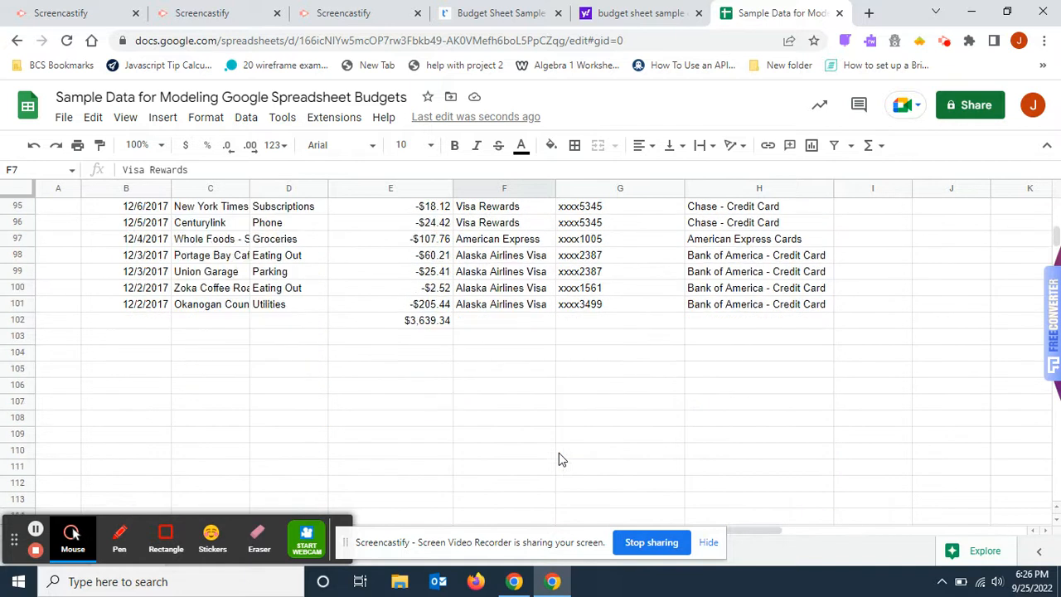
{"action": "scroll", "coordinate": [557, 456], "scroll_direction": "down", "scroll_amount": 1}
{"action": "scroll", "coordinate": [552, 456], "scroll_direction": "up", "scroll_amount": 3}
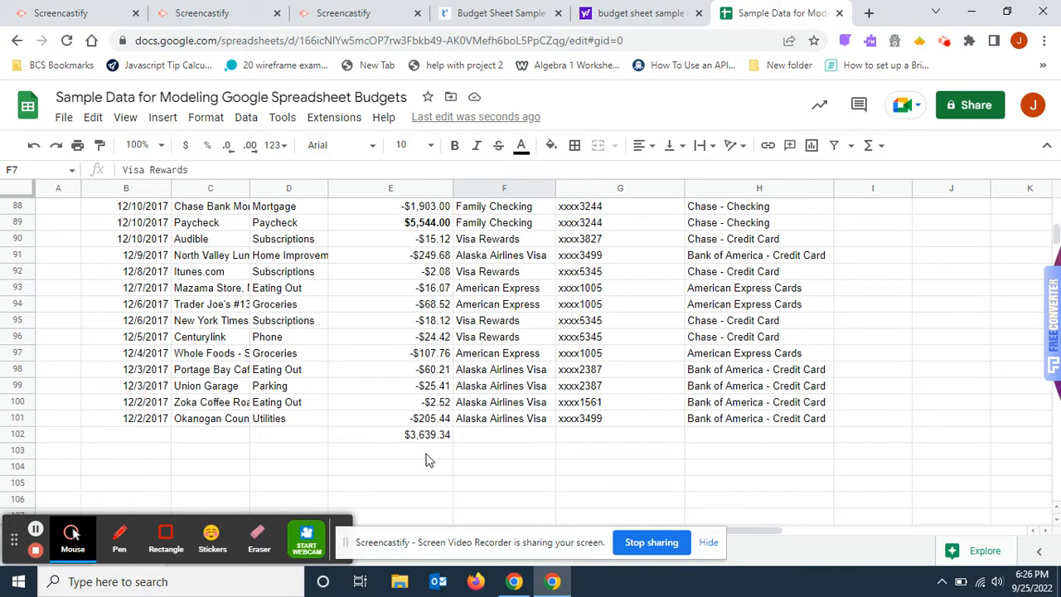
{"action": "left_click", "coordinate": [427, 455]}
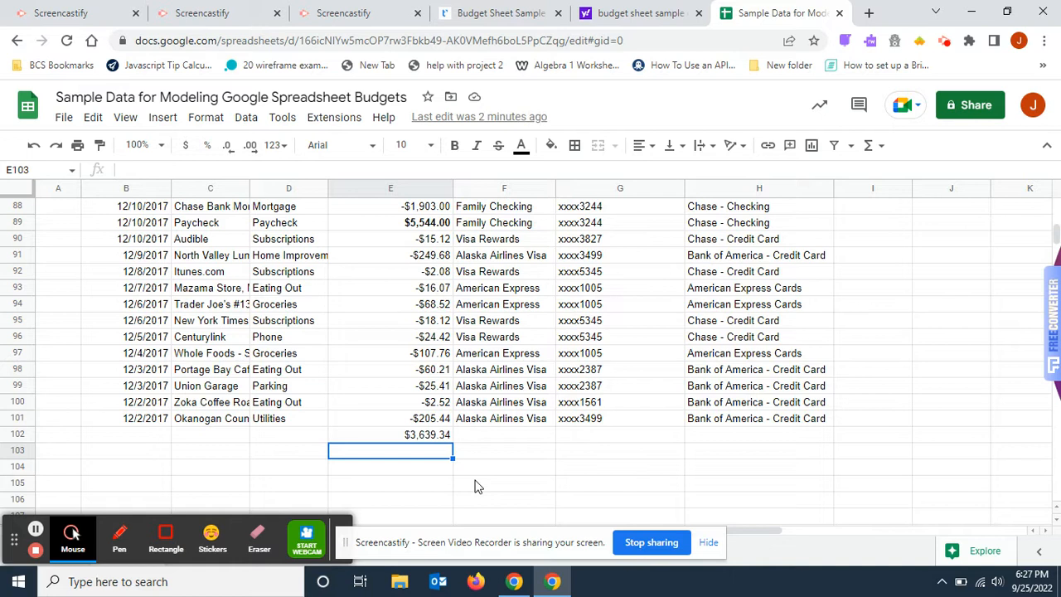
{"action": "type", "text": "Alask"}
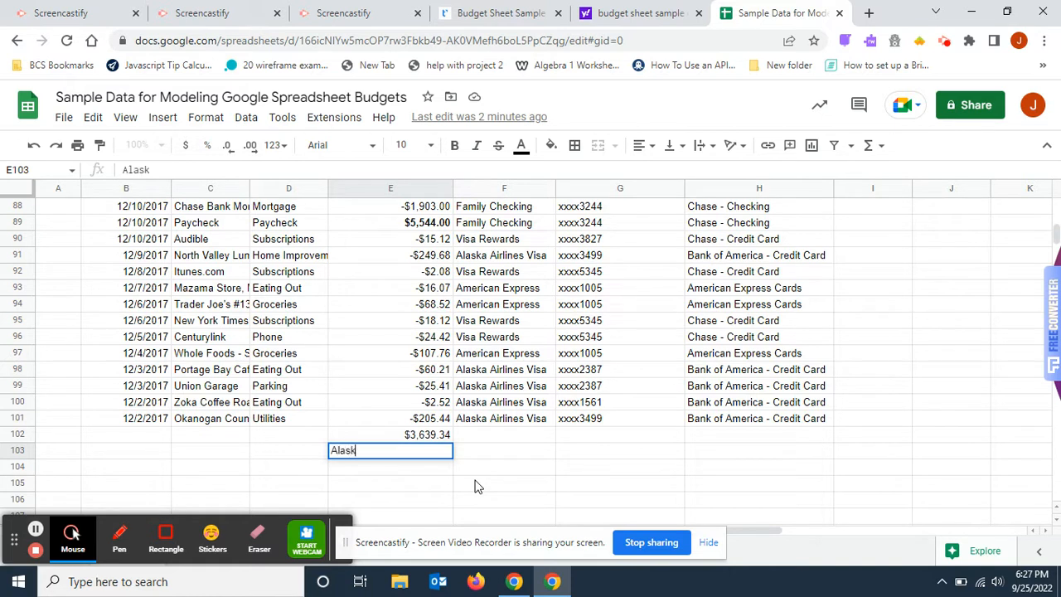
{"action": "type", "text": "a Airlines Visa"}
{"action": "key", "text": "Return"}
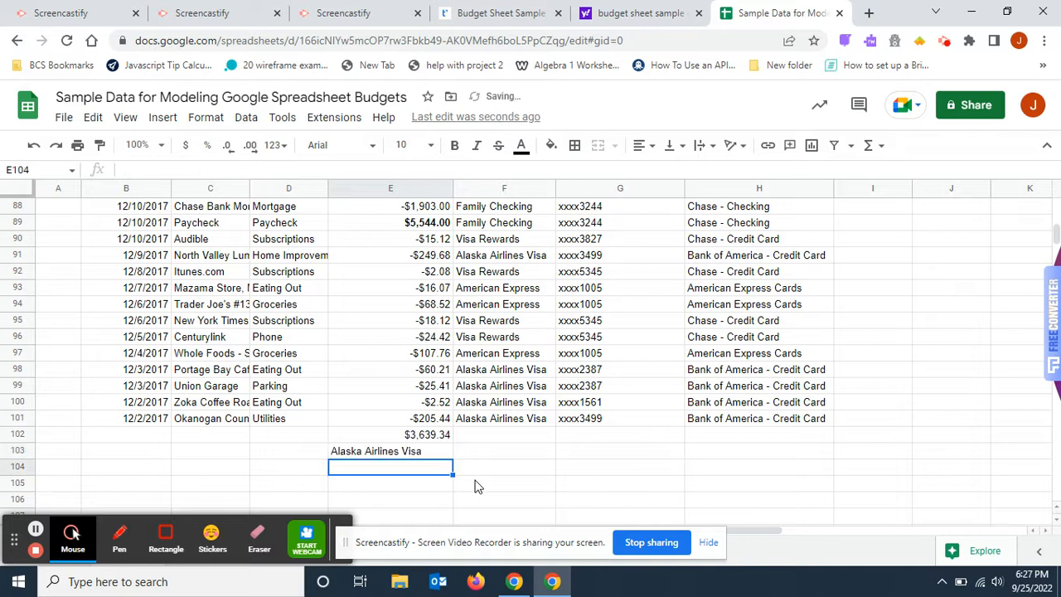
- Add the labels Visa Rewards, Family Checking and American Express in cells E104 to E106
{"action": "type", "text": "V"}
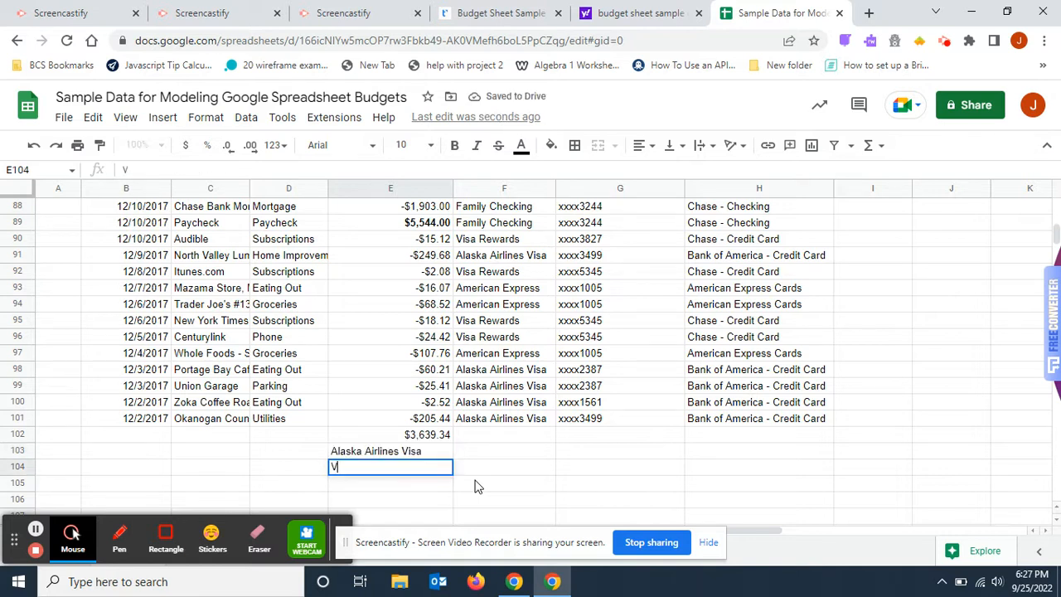
{"action": "type", "text": "isa Rewards"}
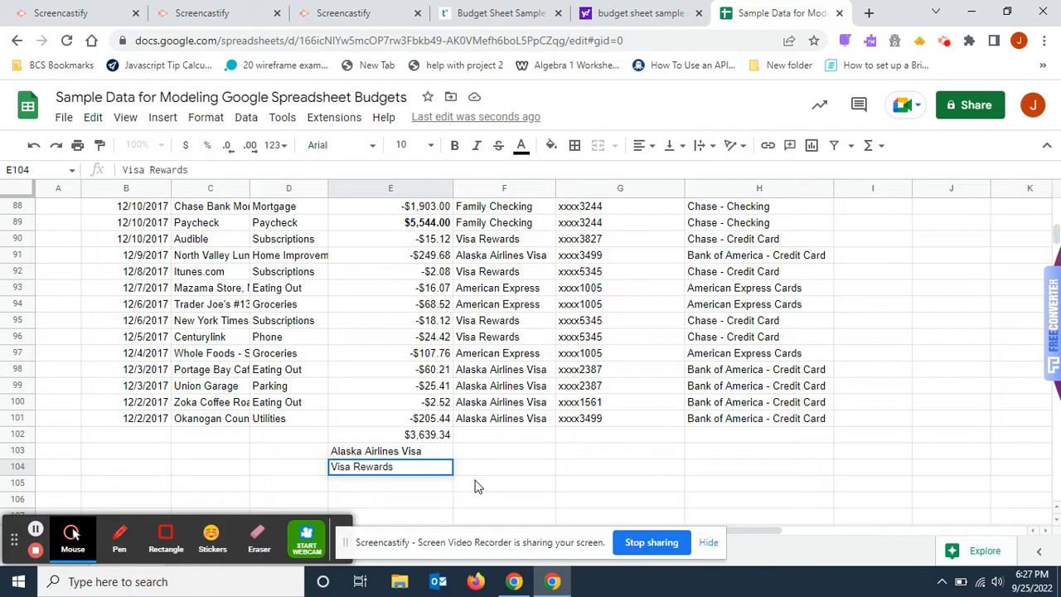
{"action": "key", "text": "Return"}
{"action": "type", "text": "Family"}
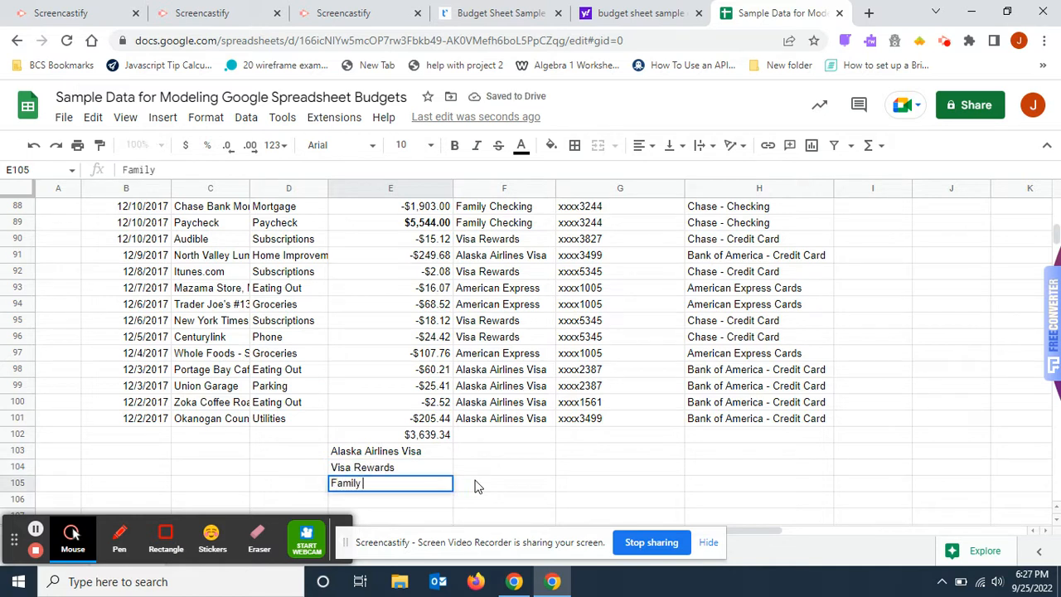
{"action": "type", "text": " Checking"}
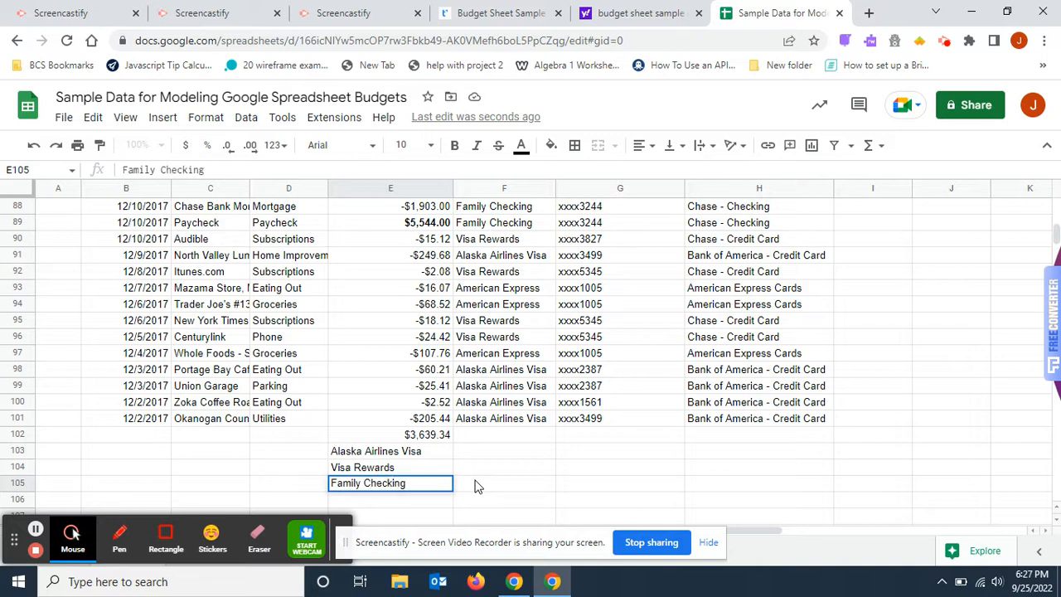
{"action": "key", "text": "Return"}
{"action": "type", "text": "American Express"}
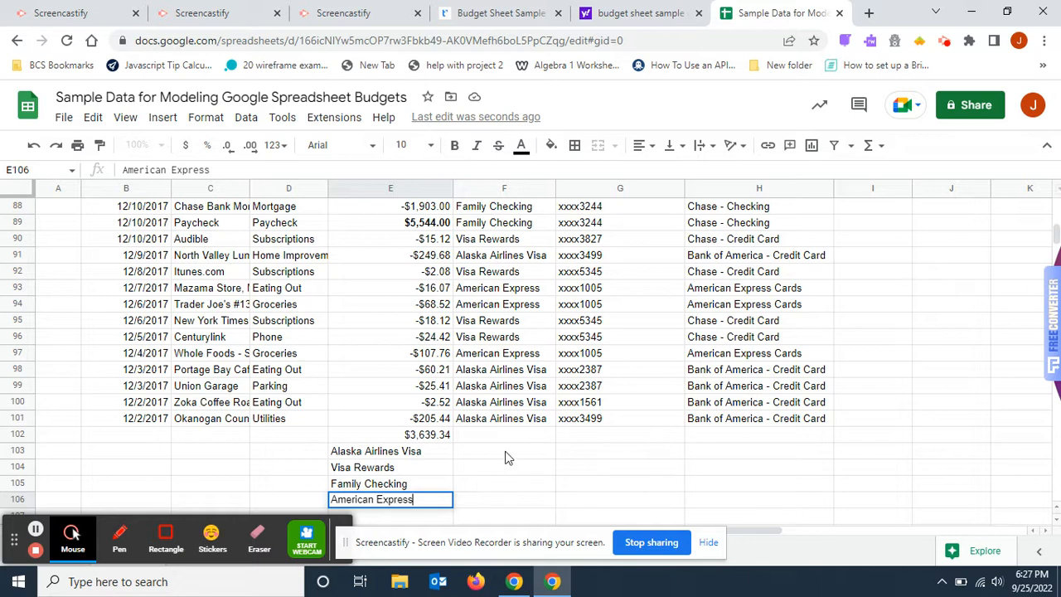
- Count the Alaska Airlines Visa transactions in cell F103 with the formula =countif(F2:F101,"=Alaska Airlines Visa")
{"action": "left_click", "coordinate": [505, 457]}
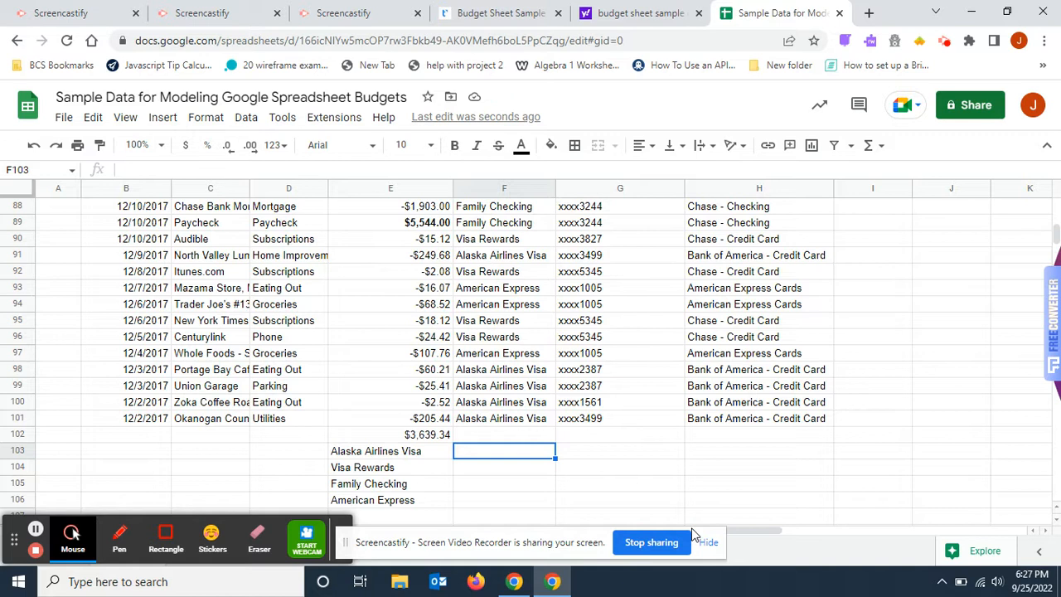
{"action": "type", "text": "="}
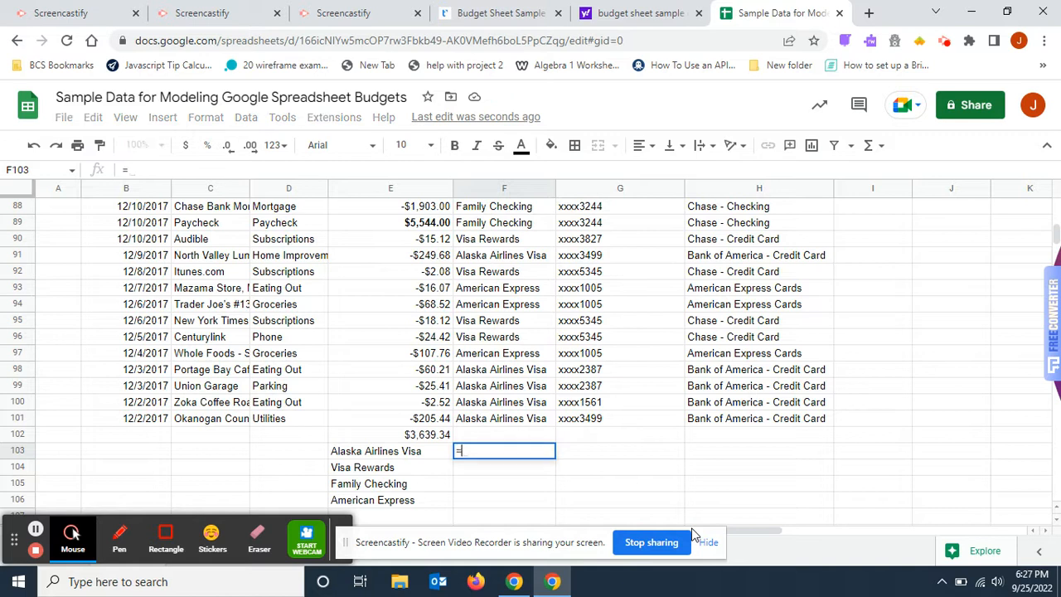
{"action": "type", "text": "coun"}
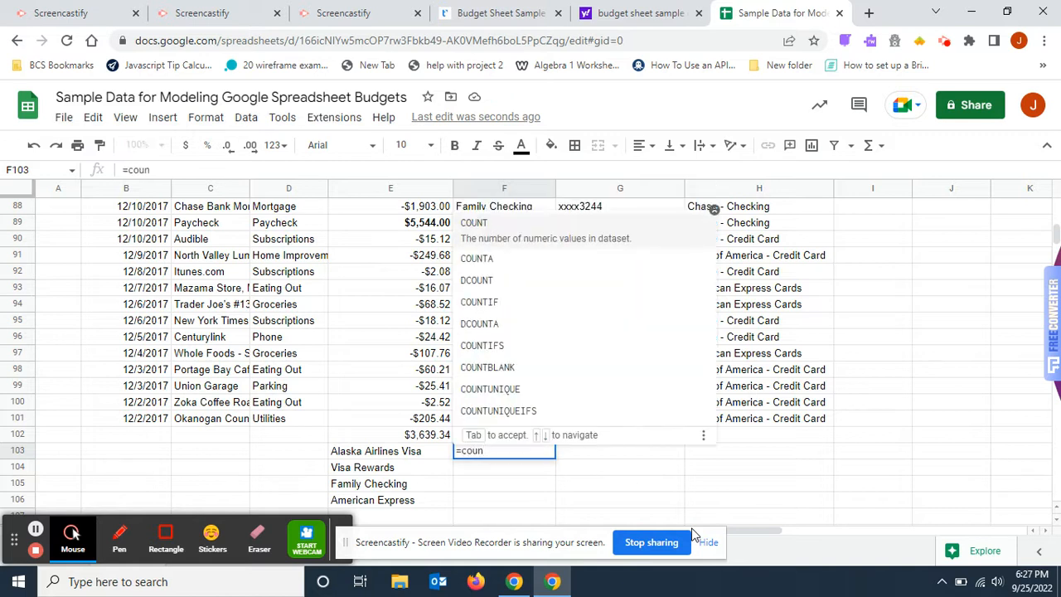
{"action": "type", "text": "tif"}
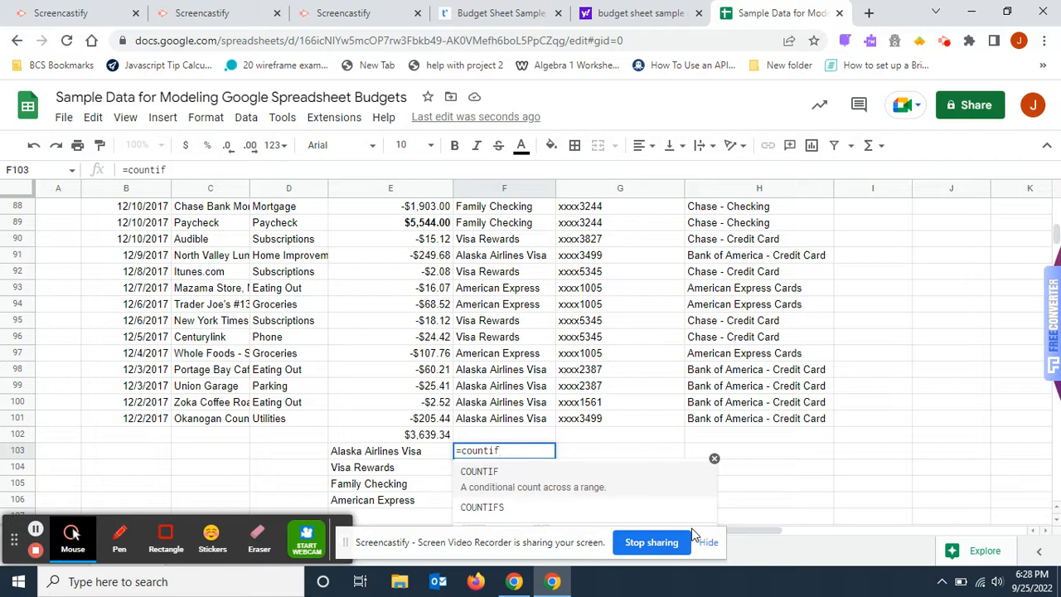
{"action": "type", "text": "("}
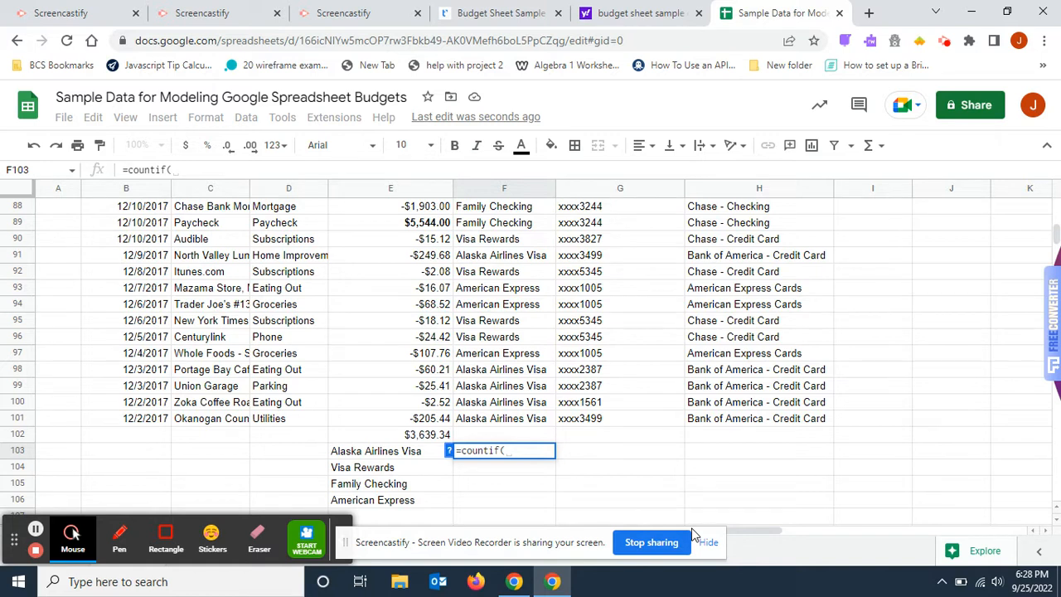
{"action": "type", "text": "F2"}
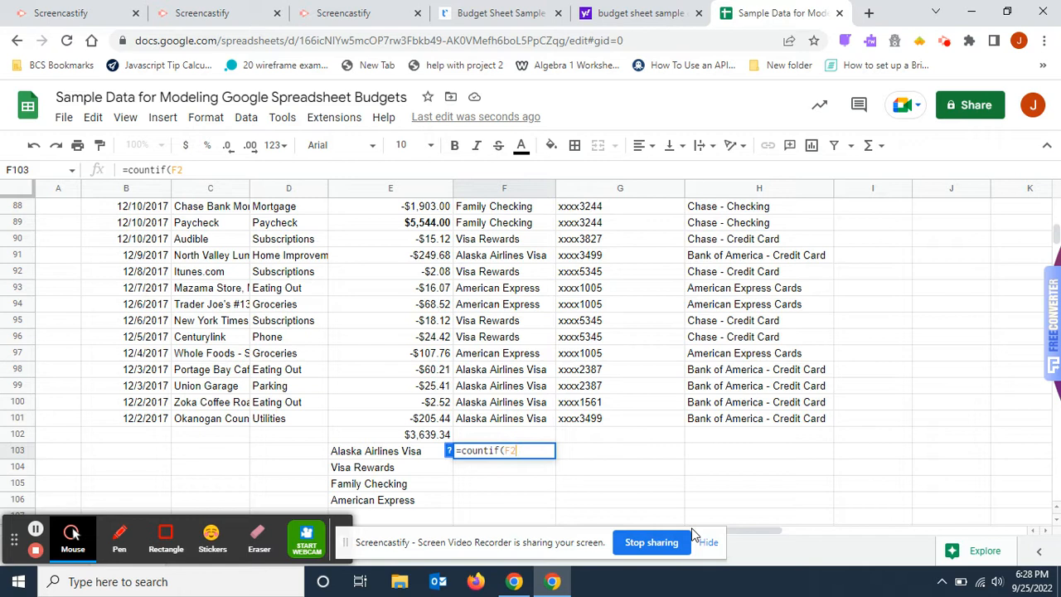
{"action": "type", "text": ":F"}
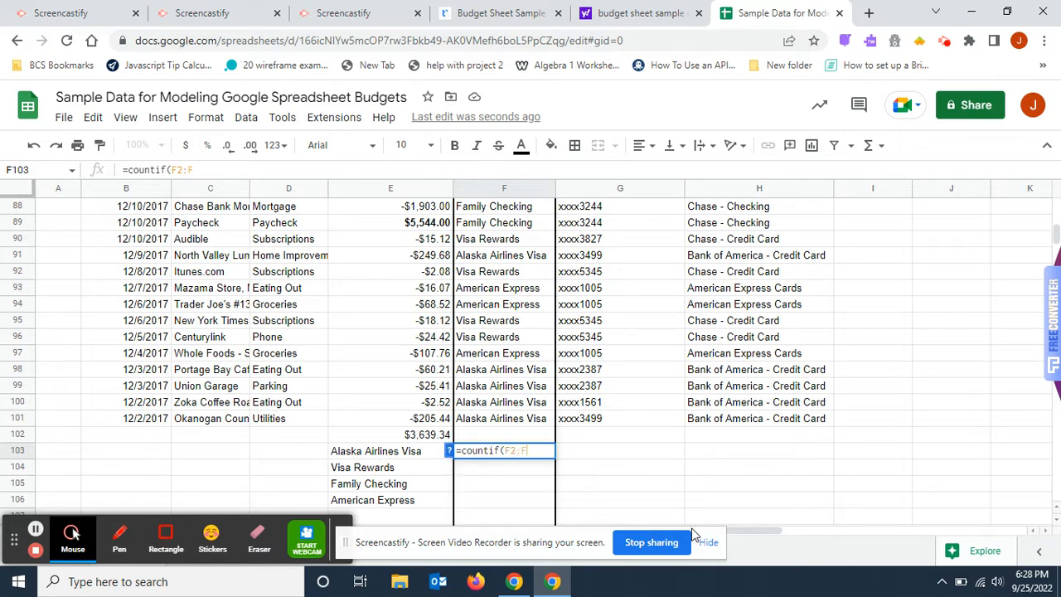
{"action": "type", "text": "101"}
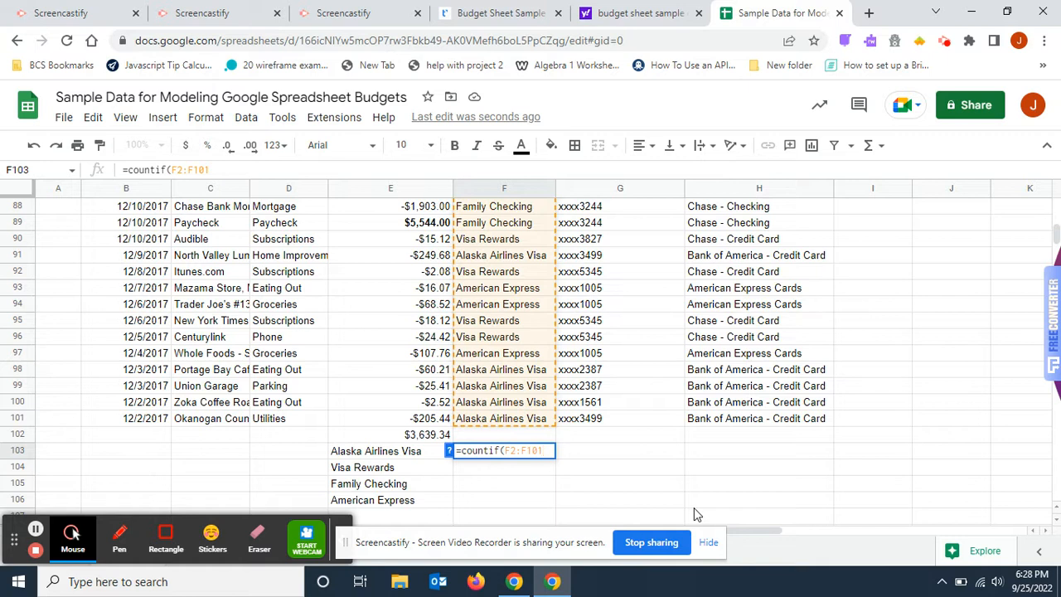
{"action": "type", "text": ", "}
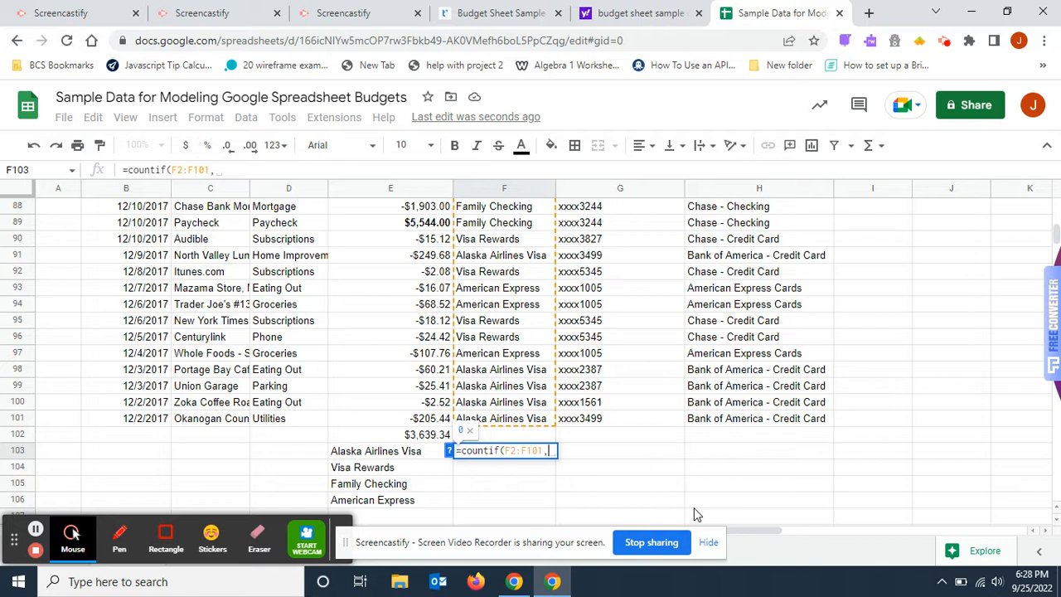
{"action": "type", "text": "\"=Alaska Airlines"}
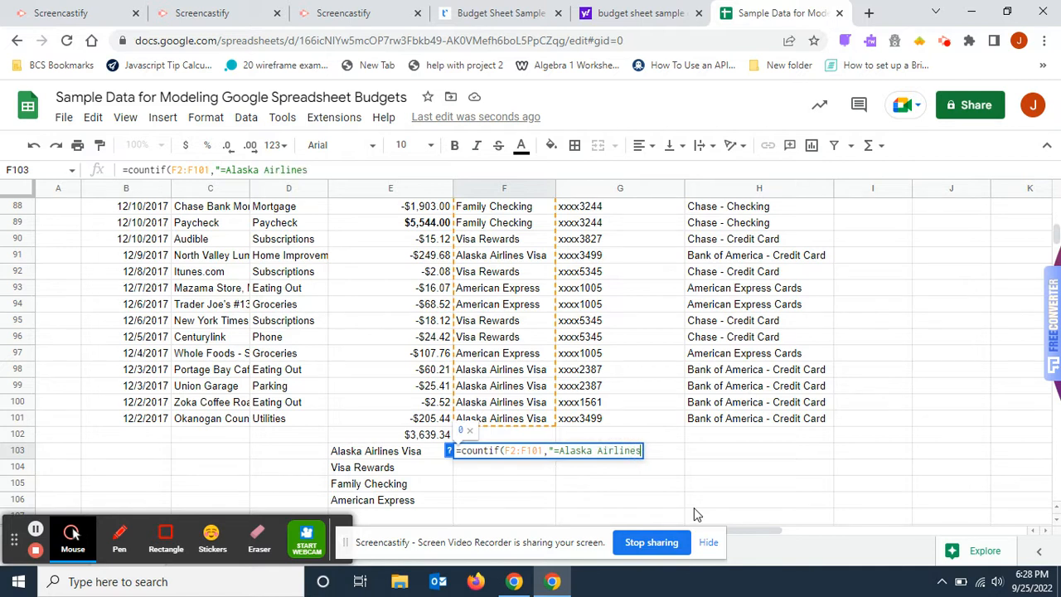
{"action": "type", "text": " Visa"}
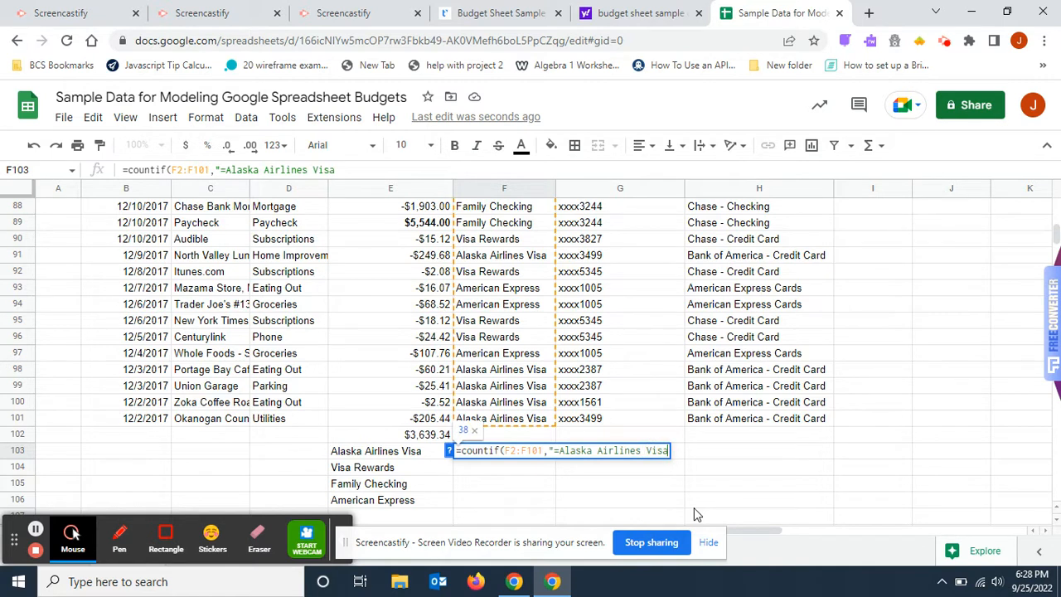
{"action": "type", "text": "\")"}
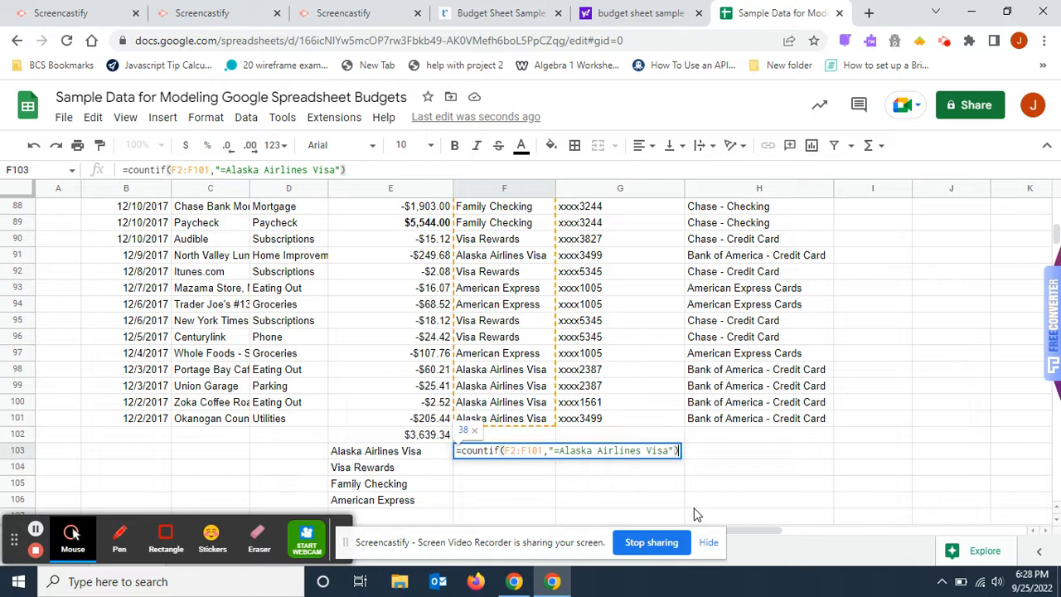
{"action": "key", "text": "Return"}
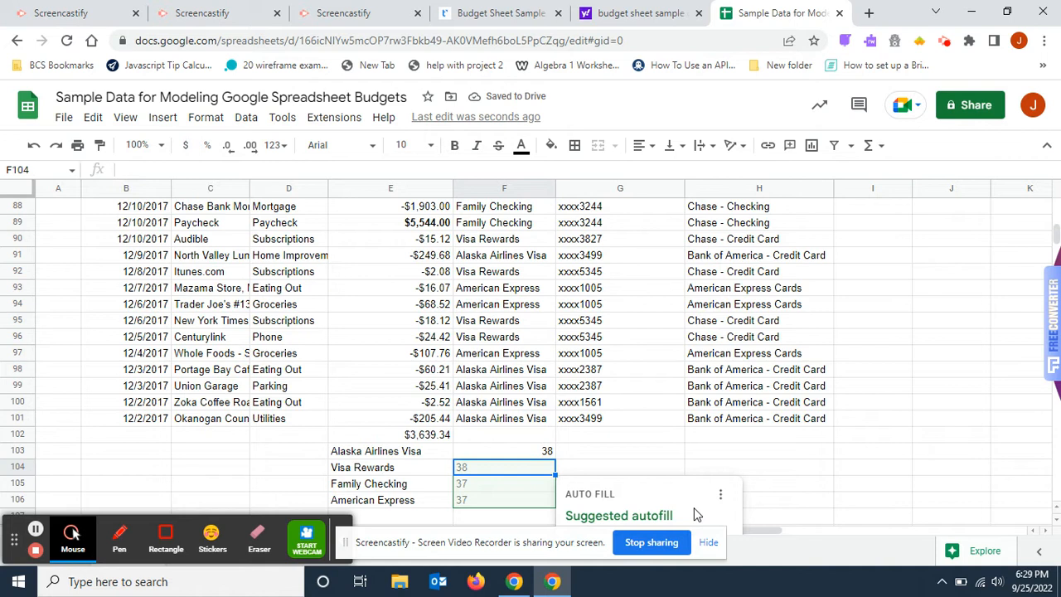
- Count the Visa Rewards transactions in cell F104 with the formula =countif(F2:F101,"=Visa Rewards")
{"action": "left_click", "coordinate": [538, 474]}
{"action": "type", "text": "="}
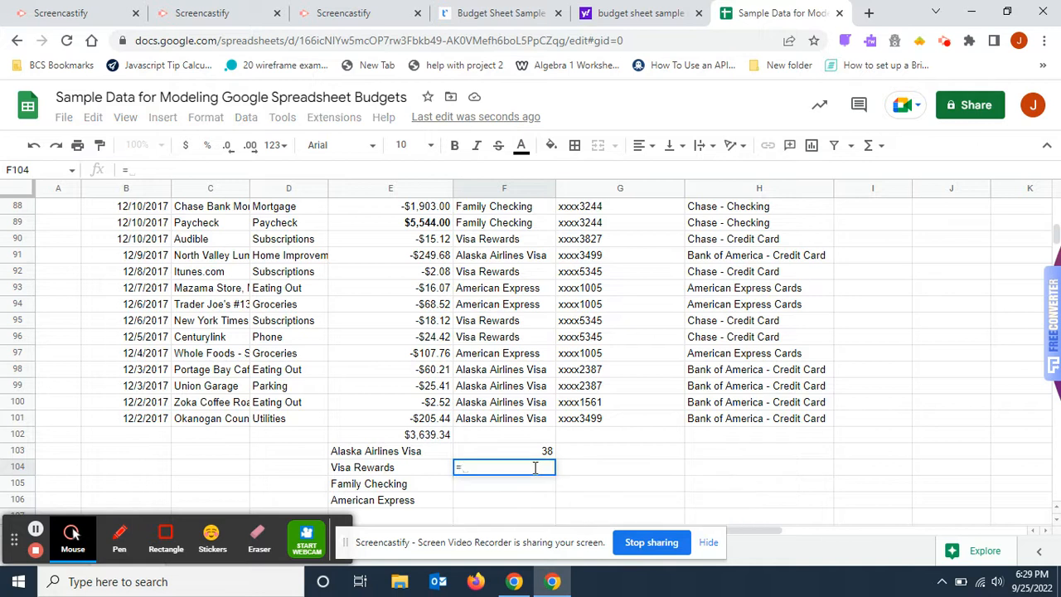
{"action": "type", "text": "countis"}
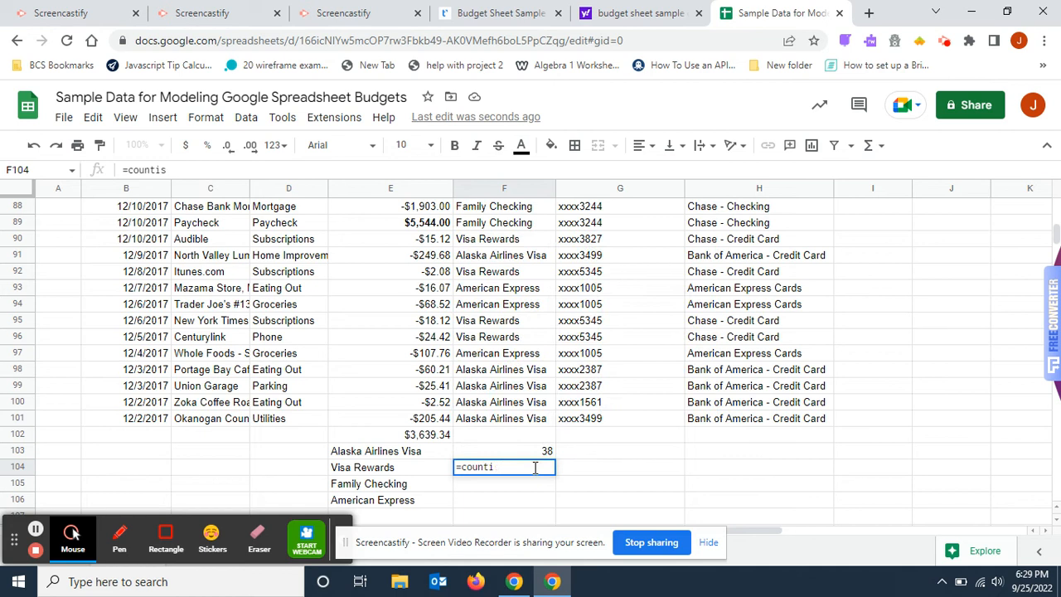
{"action": "key", "text": "BackSpace"}
{"action": "type", "text": "f("}
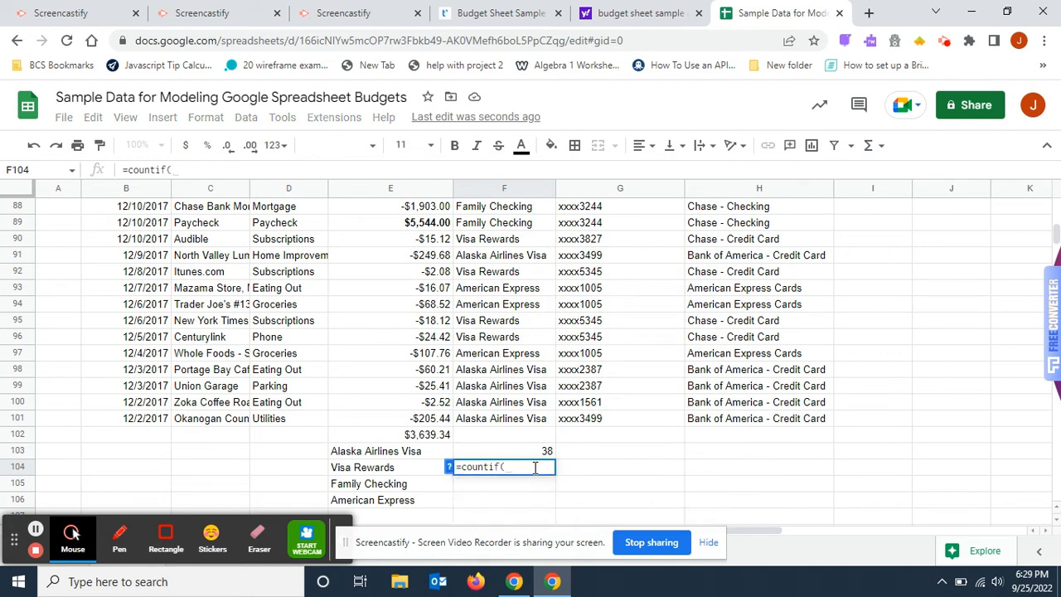
{"action": "type", "text": "F2:F101"}
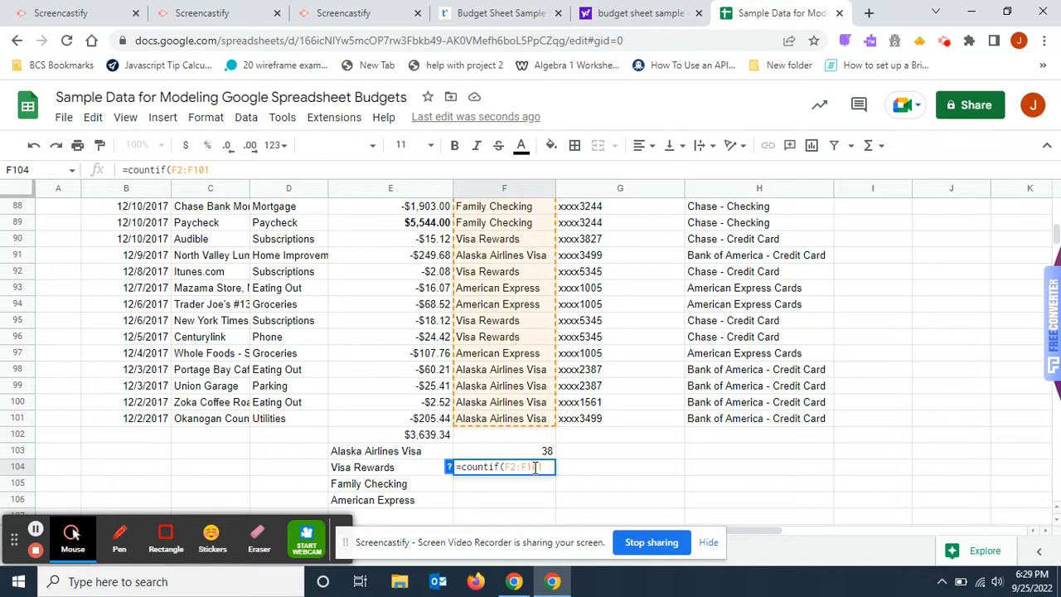
{"action": "type", "text": ","}
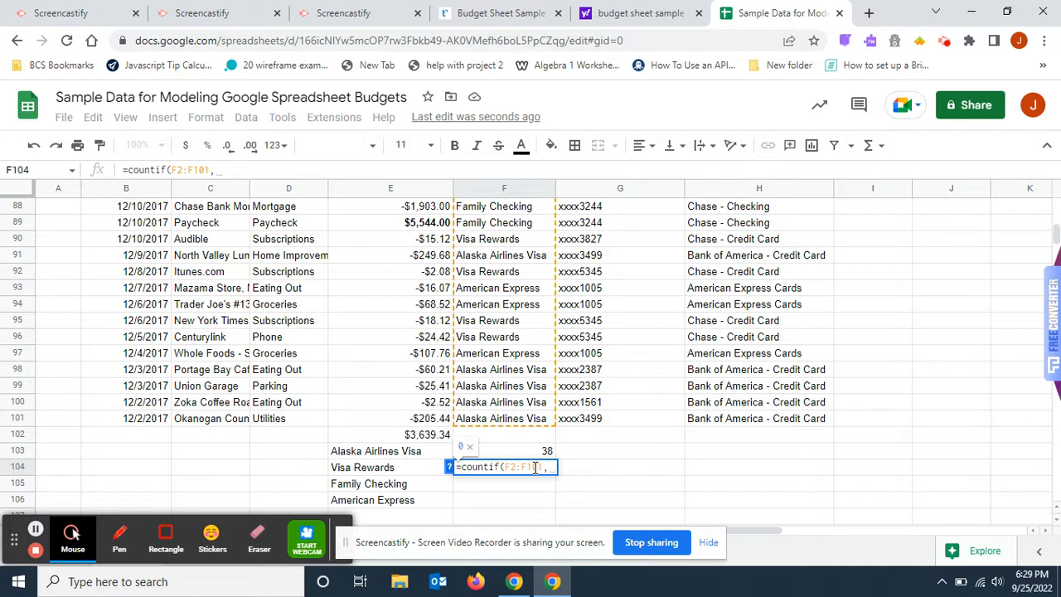
{"action": "type", "text": "\"="}
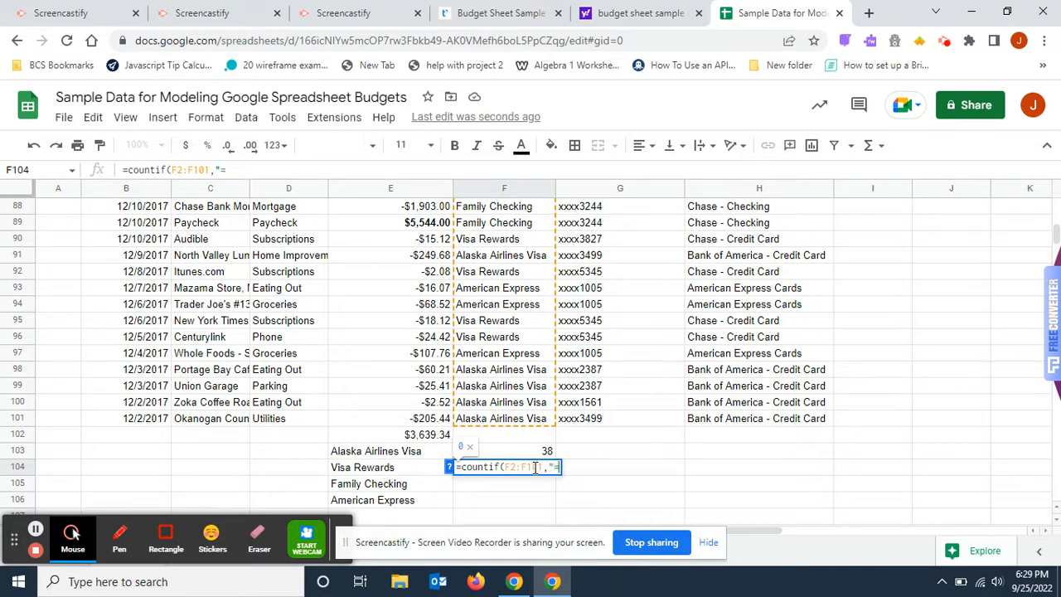
{"action": "type", "text": "Wisa"}
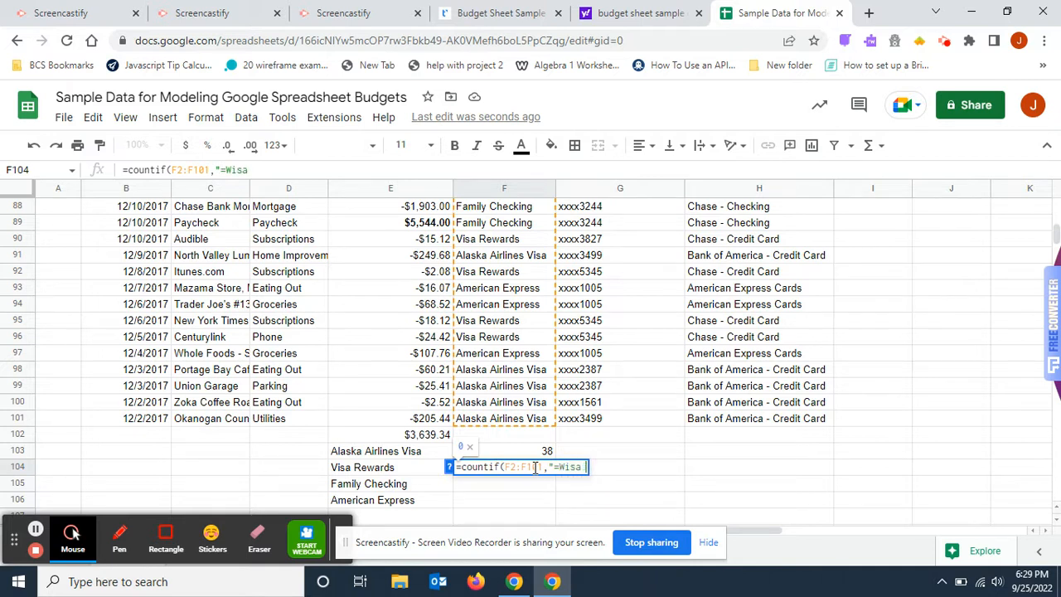
{"action": "key", "text": "BackSpace"}
{"action": "key", "text": "BackSpace"}
{"action": "key", "text": "BackSpace"}
{"action": "key", "text": "BackSpace"}
{"action": "key", "text": "BackSpace"}
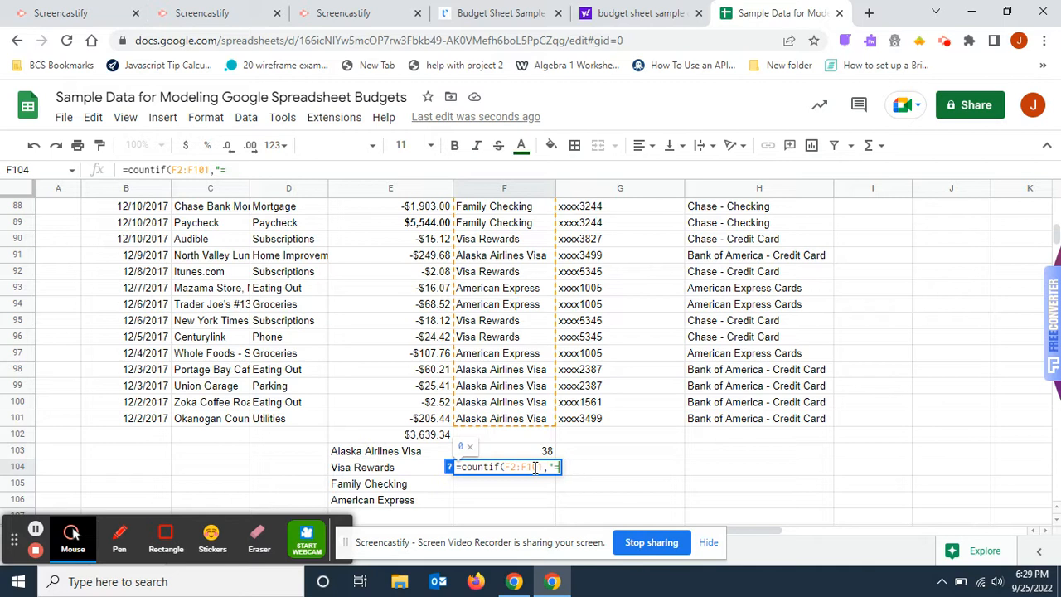
{"action": "type", "text": "Visa "}
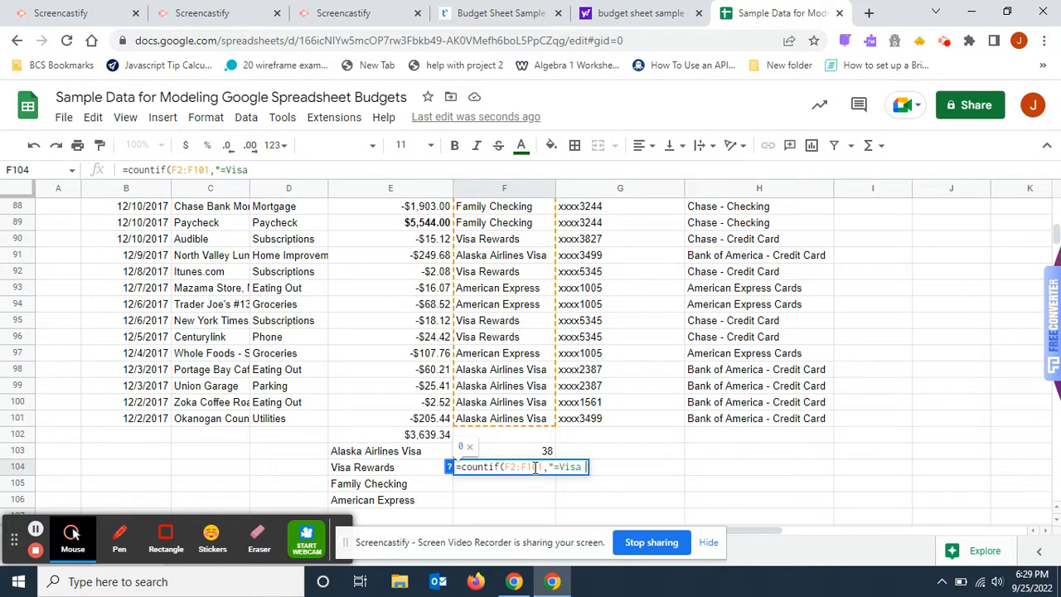
{"action": "type", "text": "Rewr"}
{"action": "key", "text": "BackSpace"}
{"action": "type", "text": "ad"}
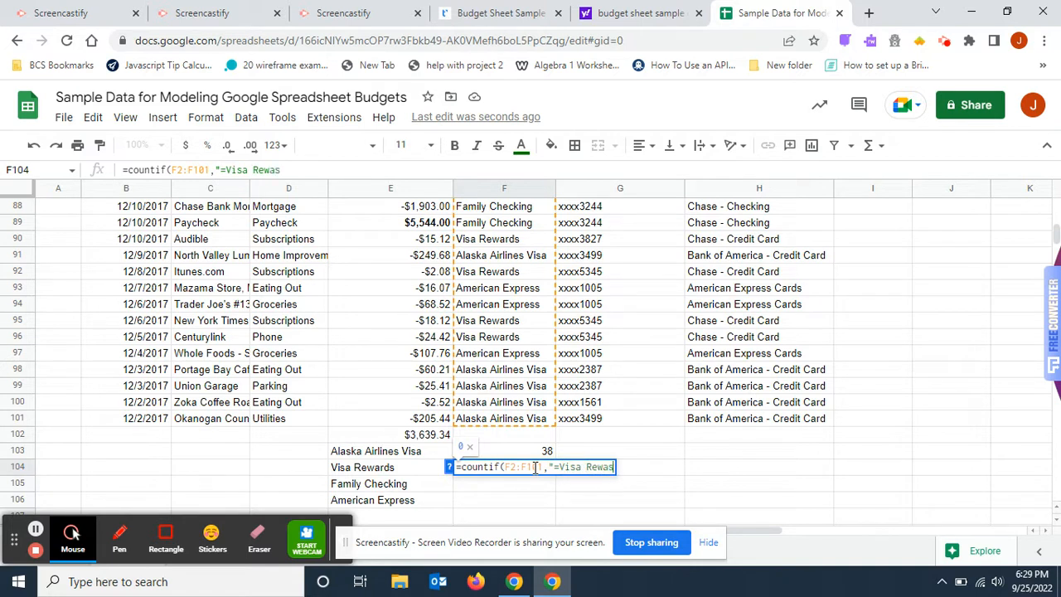
{"action": "type", "text": "s\")"}
{"action": "key", "text": "BackSpace"}
{"action": "key", "text": "BackSpace"}
{"action": "key", "text": "BackSpace"}
{"action": "key", "text": "BackSpace"}
{"action": "key", "text": "BackSpace"}
{"action": "type", "text": "rds\")"}
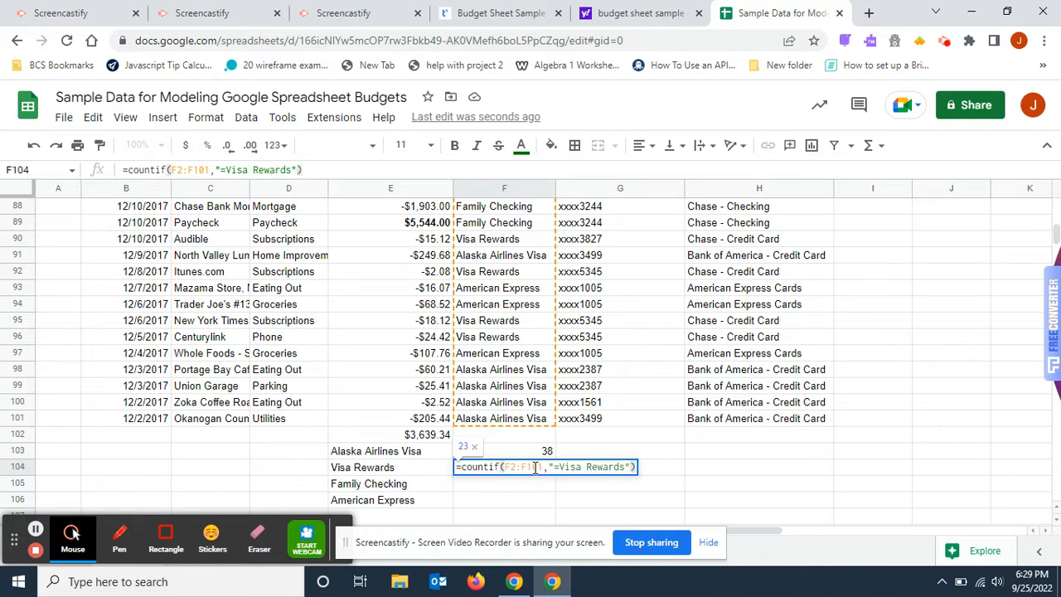
{"action": "key", "text": "Return"}
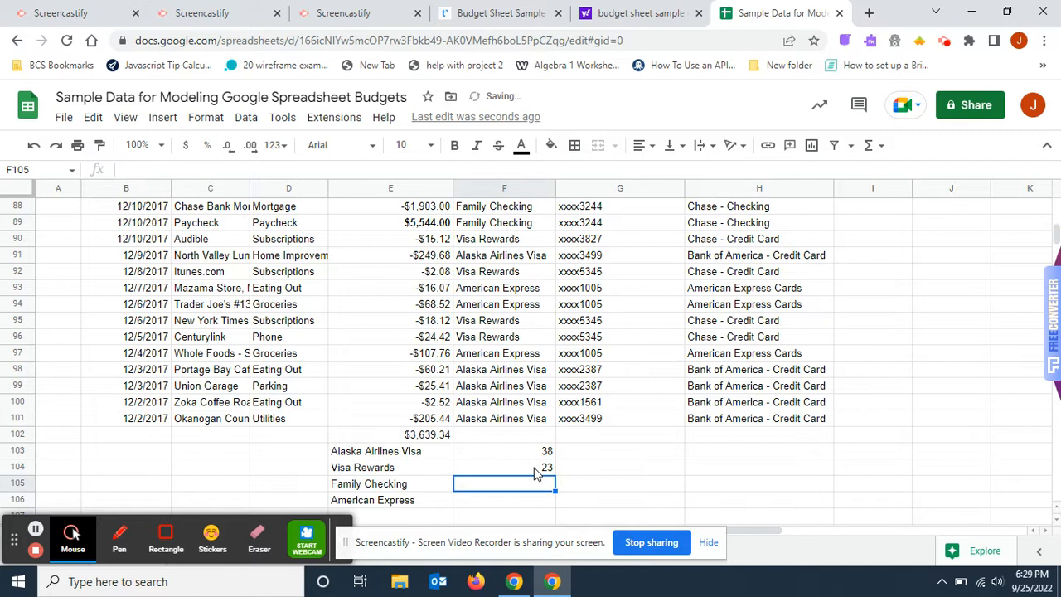
- Total the account counts in cell F107 with the formula =sum(F103:F106)
{"action": "scroll", "coordinate": [623, 488], "scroll_direction": "down", "scroll_amount": 1}
{"action": "left_click", "coordinate": [608, 466]}
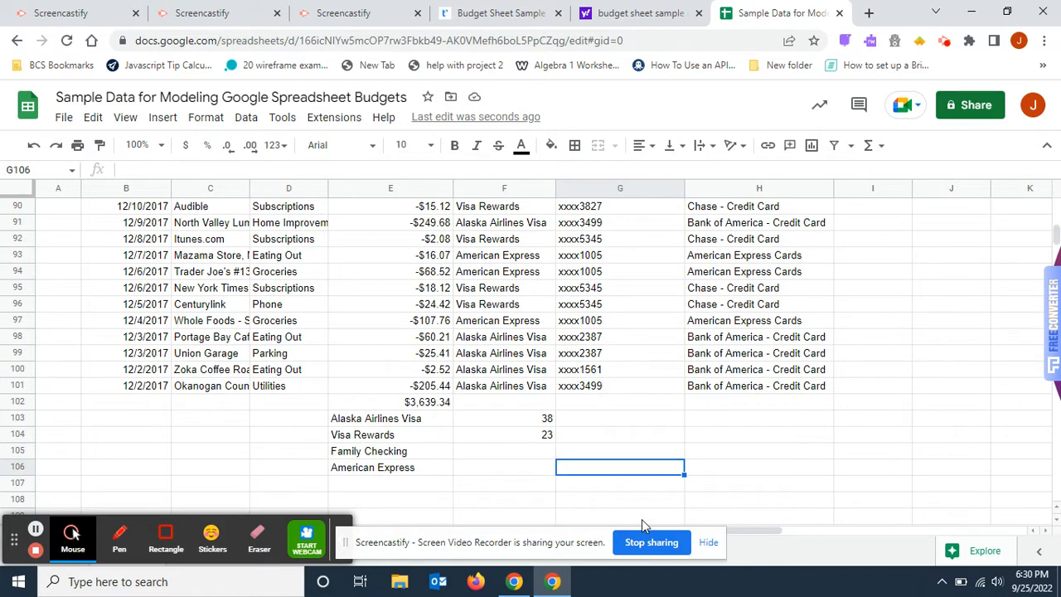
{"action": "left_click", "coordinate": [514, 452]}
{"action": "left_click", "coordinate": [517, 471]}
{"action": "left_click", "coordinate": [546, 484]}
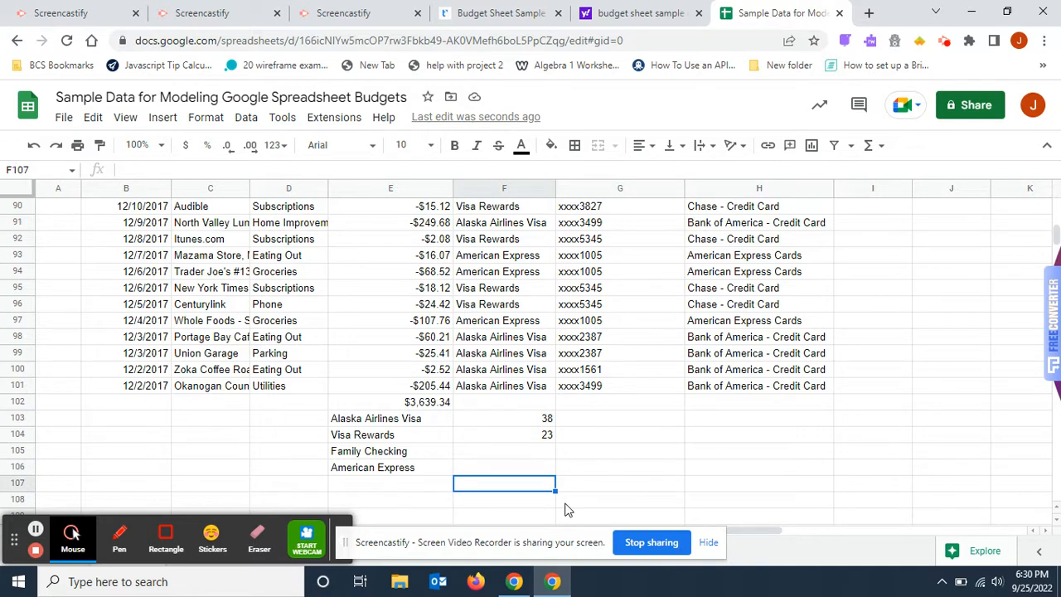
{"action": "type", "text": "=s"}
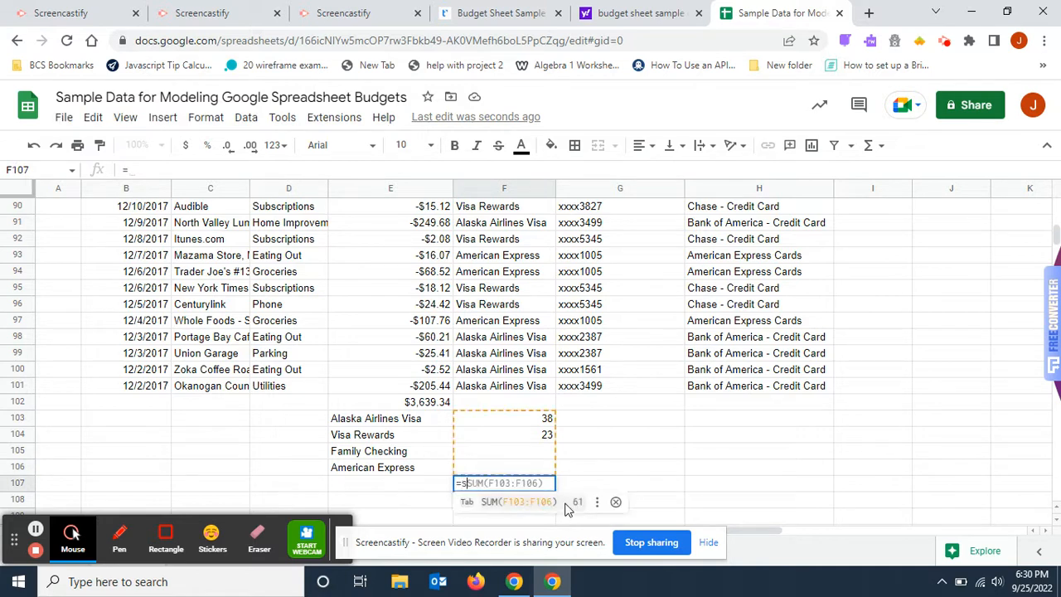
{"action": "type", "text": "um"}
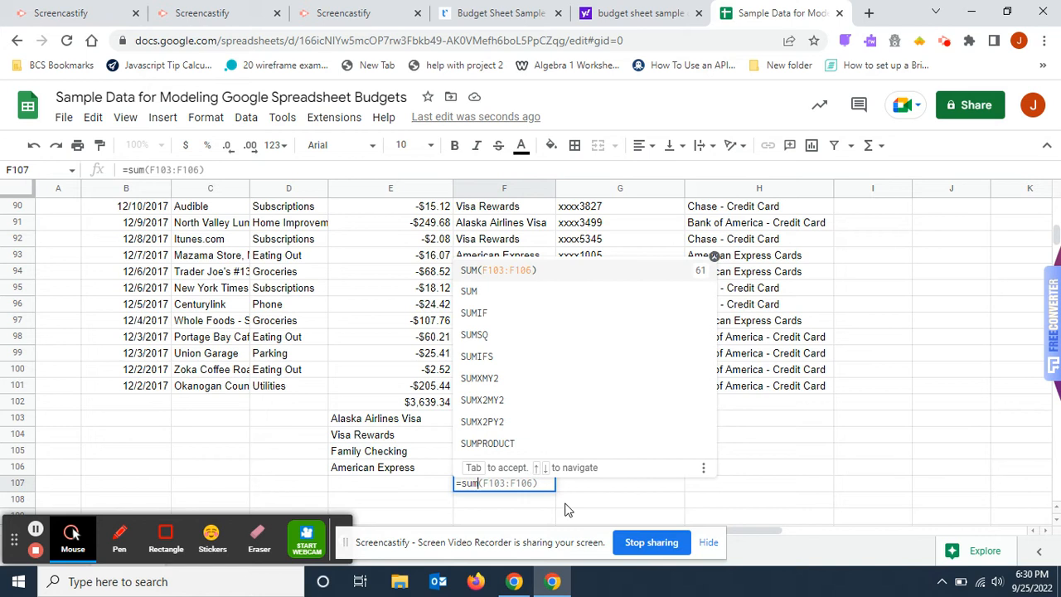
{"action": "type", "text": "("}
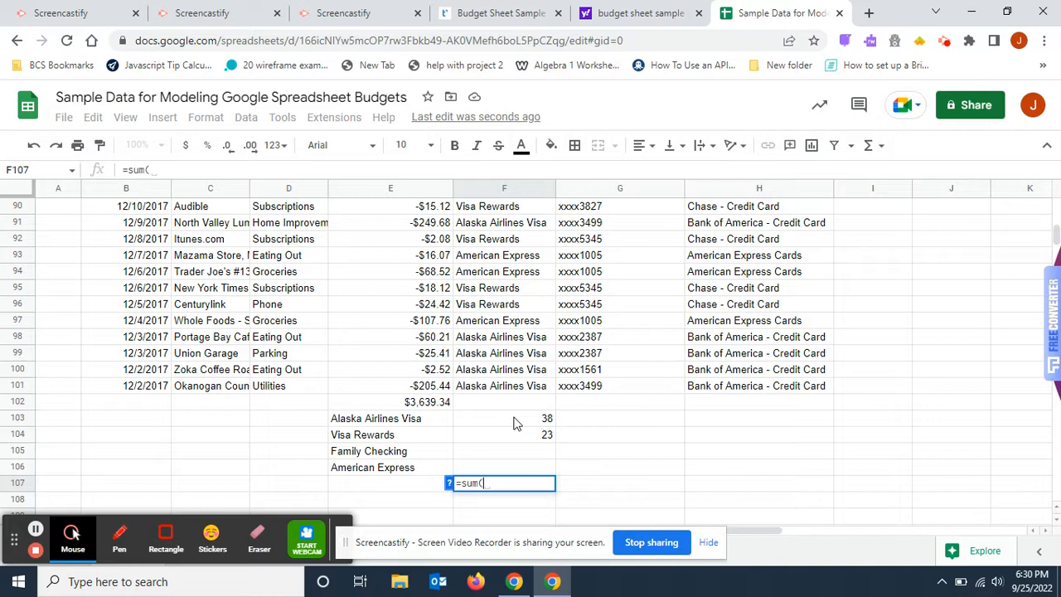
{"action": "left_click_drag", "start_coordinate": [514, 424], "coordinate": [512, 470]}
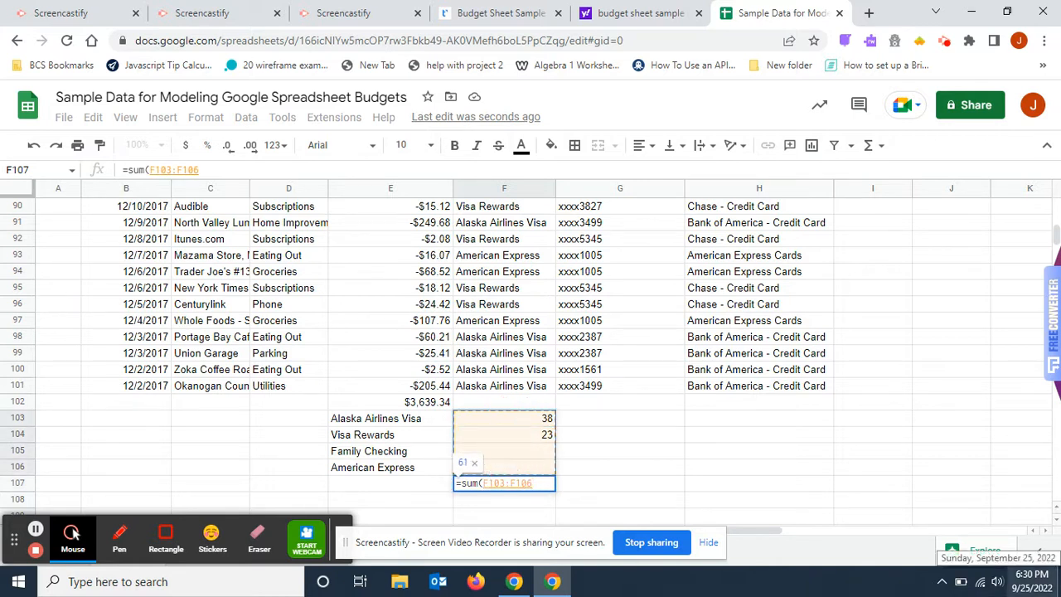
{"action": "type", "text": ")"}
{"action": "key", "text": "Return"}
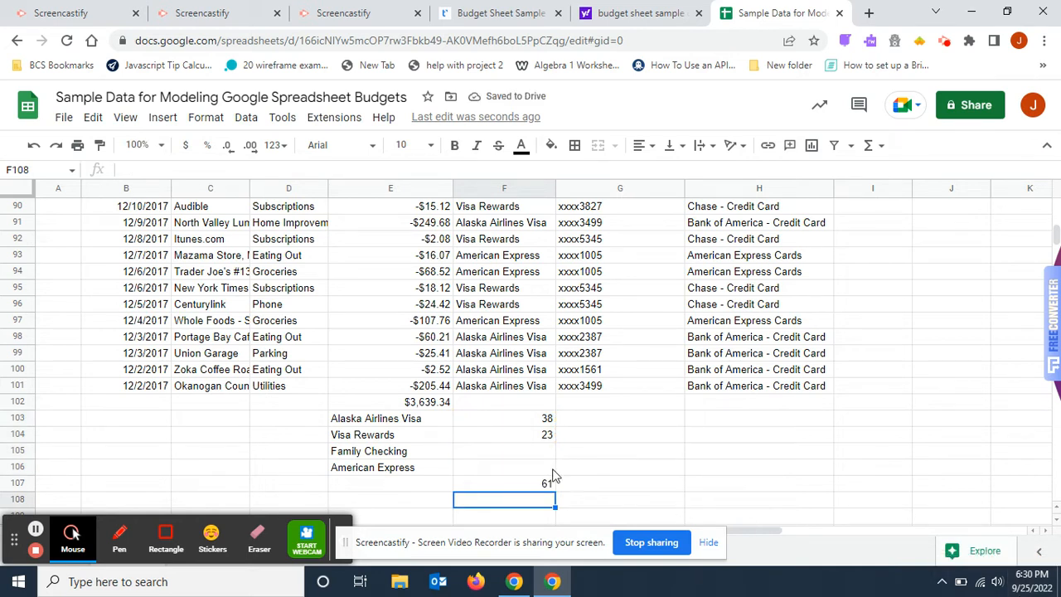
{"action": "left_click", "coordinate": [542, 452]}
{"action": "left_click", "coordinate": [541, 473]}
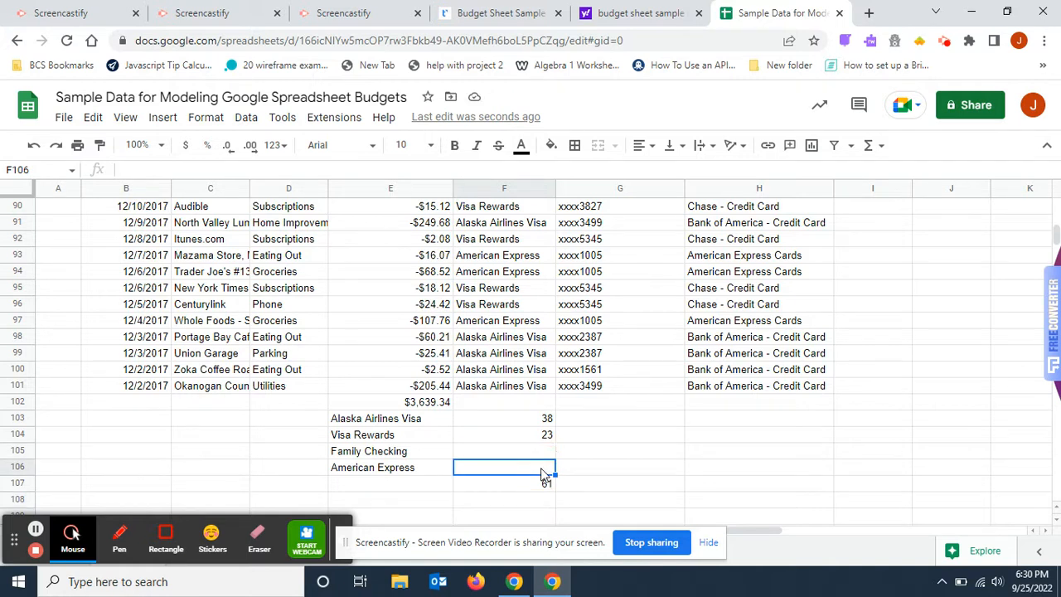
{"action": "left_click", "coordinate": [543, 488]}
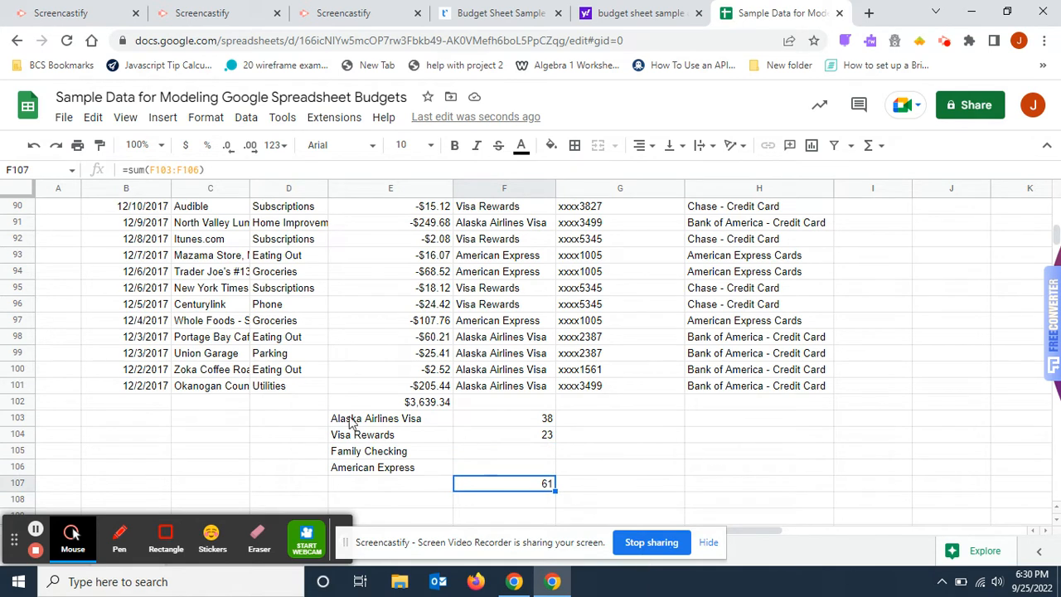
- Enter the label Total in cell D102, beside the sum of the amounts
{"action": "left_click", "coordinate": [299, 405]}
{"action": "type", "text": "Total"}
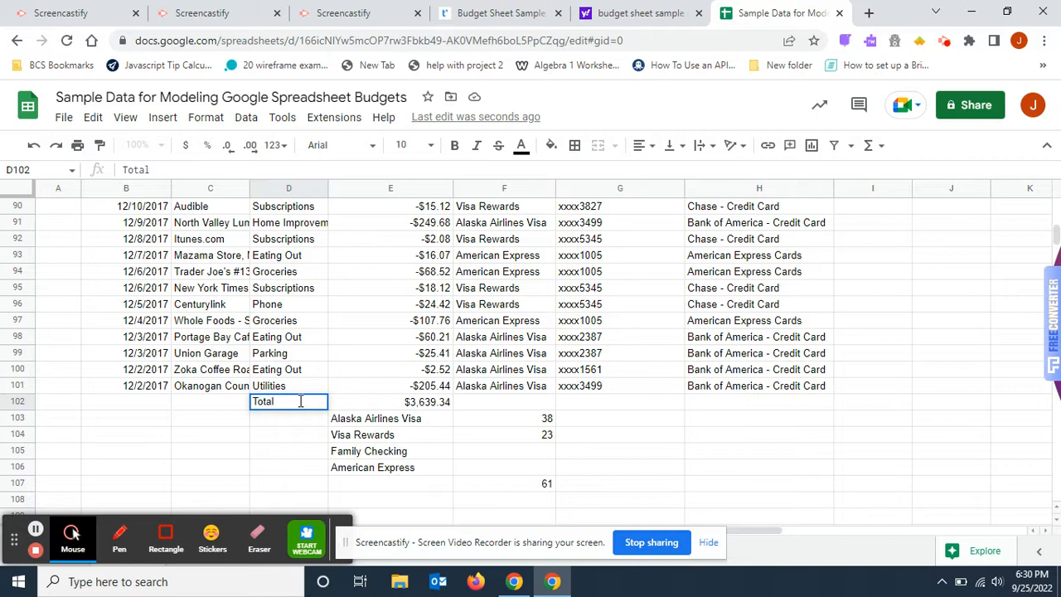
{"action": "left_click", "coordinate": [254, 439]}
- Put an outer border around the Total label and its amount in cells D102:E102
{"action": "left_click_drag", "start_coordinate": [282, 404], "coordinate": [407, 403]}
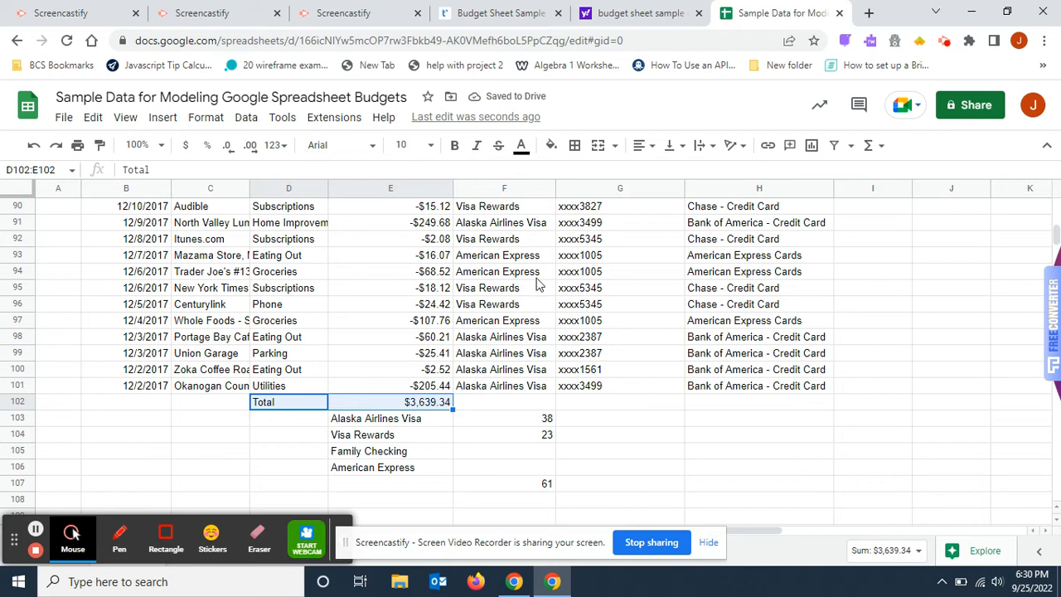
{"action": "left_click", "coordinate": [575, 147]}
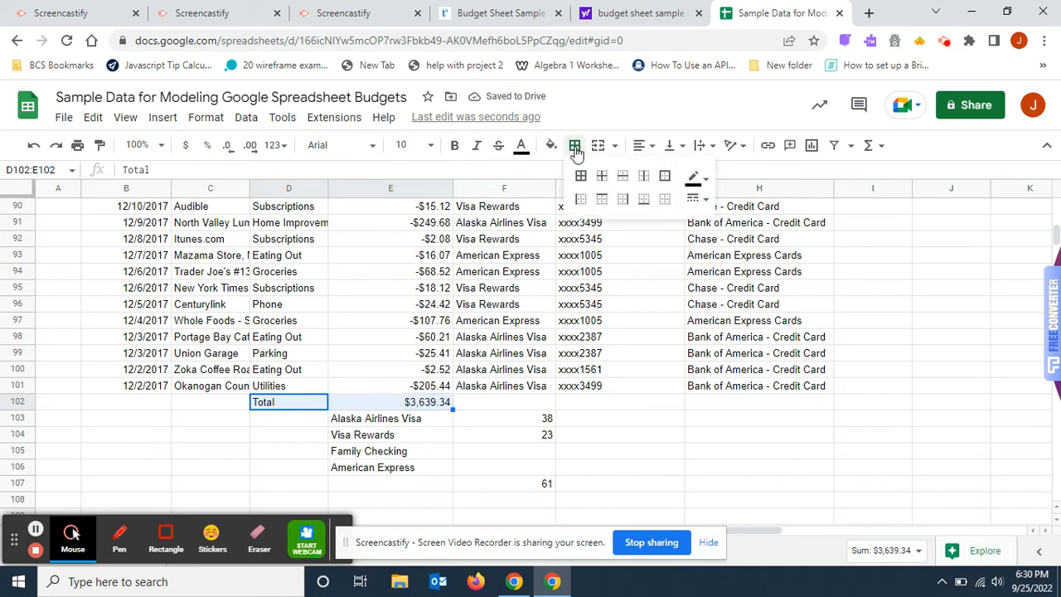
{"action": "left_click", "coordinate": [665, 176]}
{"action": "left_click", "coordinate": [659, 392]}
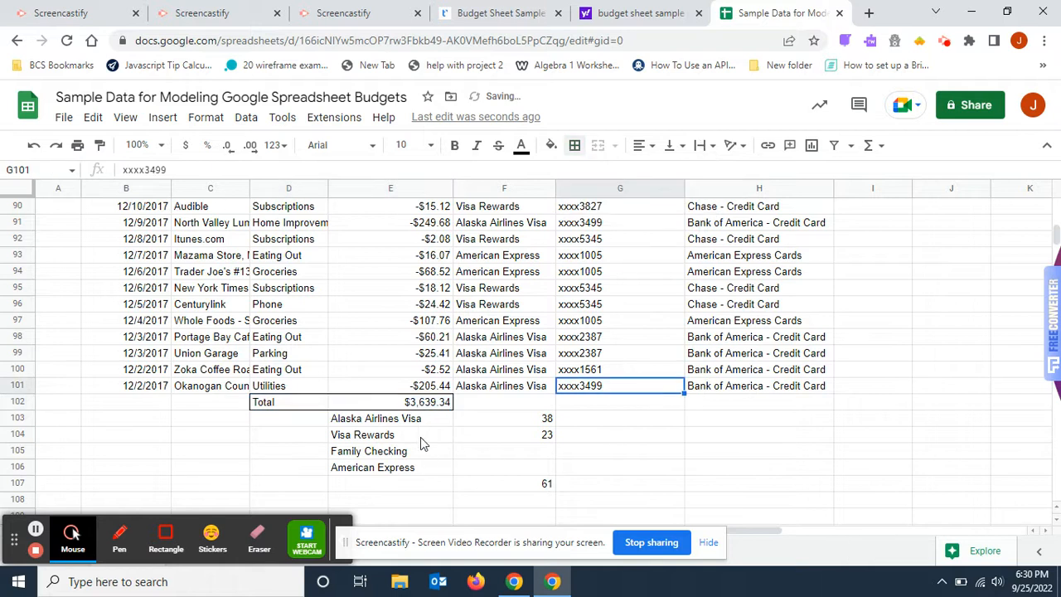
- Apply all borders to the account count table in cells E103:F107
{"action": "left_click_drag", "start_coordinate": [374, 421], "coordinate": [547, 485]}
{"action": "left_click", "coordinate": [575, 145]}
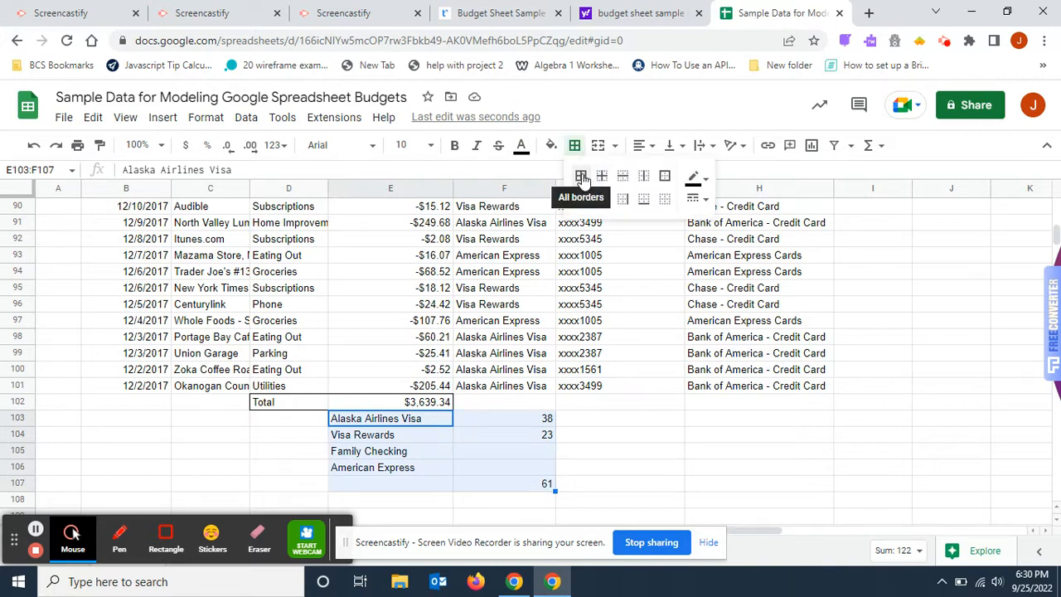
{"action": "left_click", "coordinate": [583, 180]}
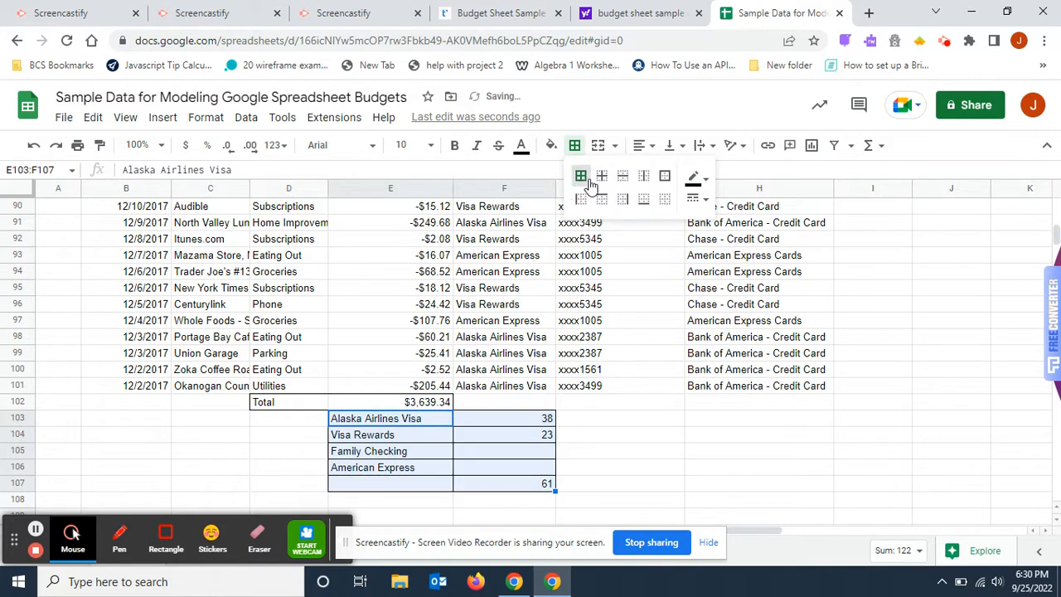
{"action": "left_click", "coordinate": [651, 457]}
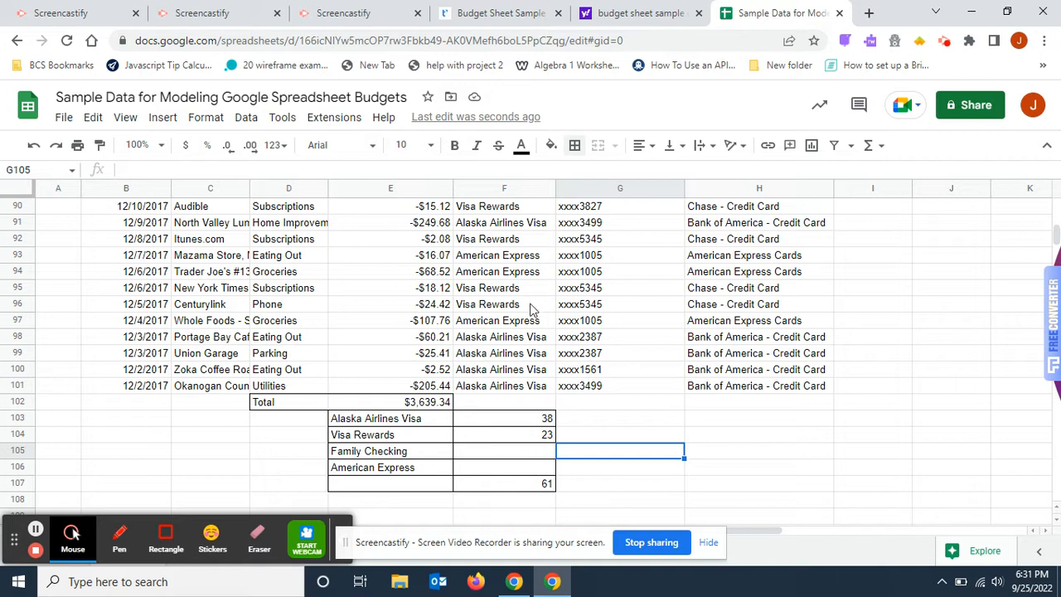
{"action": "left_click", "coordinate": [412, 404]}
{"action": "left_click", "coordinate": [549, 487]}
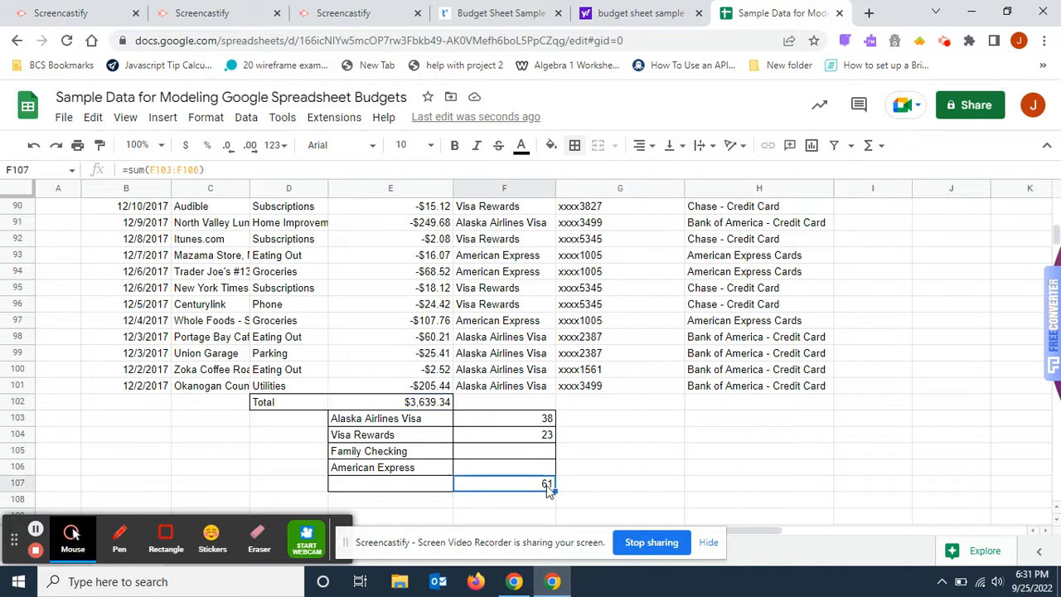